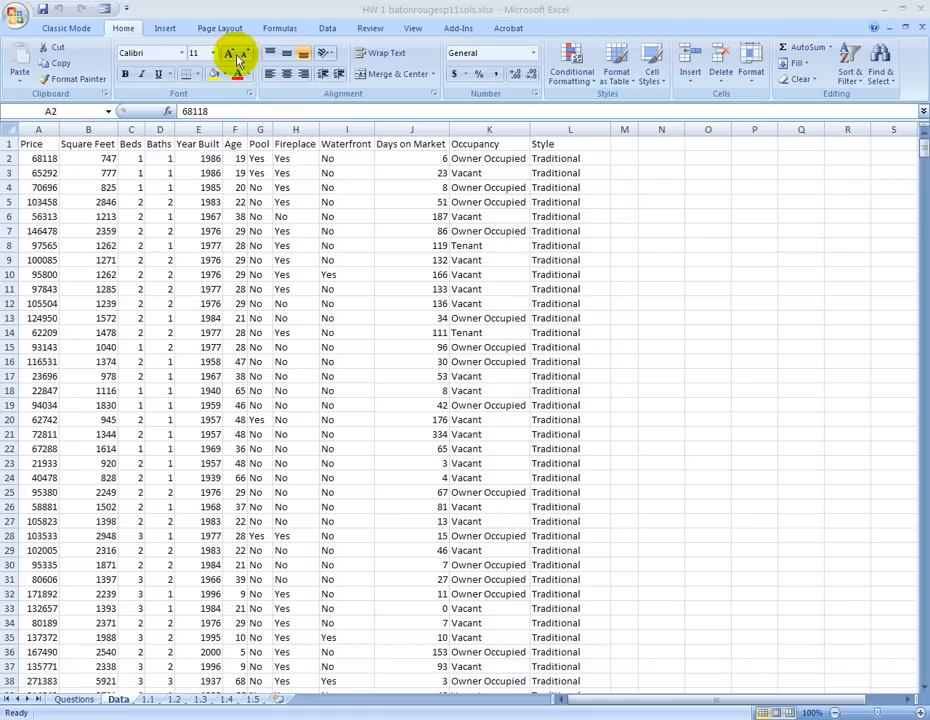
- Create a PivotTable from Data!$A$1:$L$1081 on a new worksheet, with Style as row labels and Count of Style as values
click(166, 30)
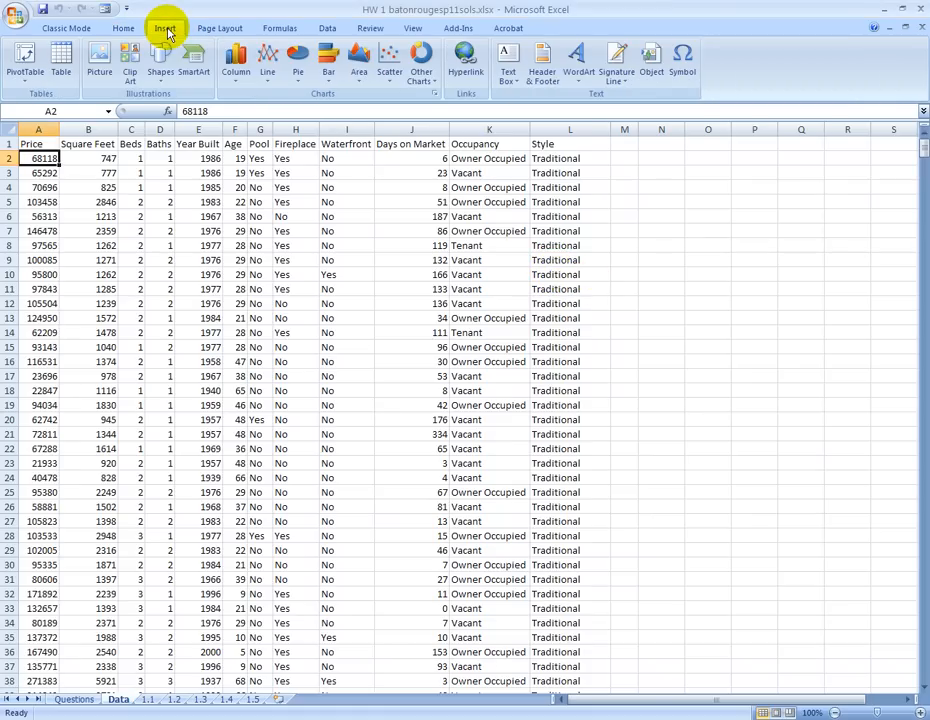
click(25, 60)
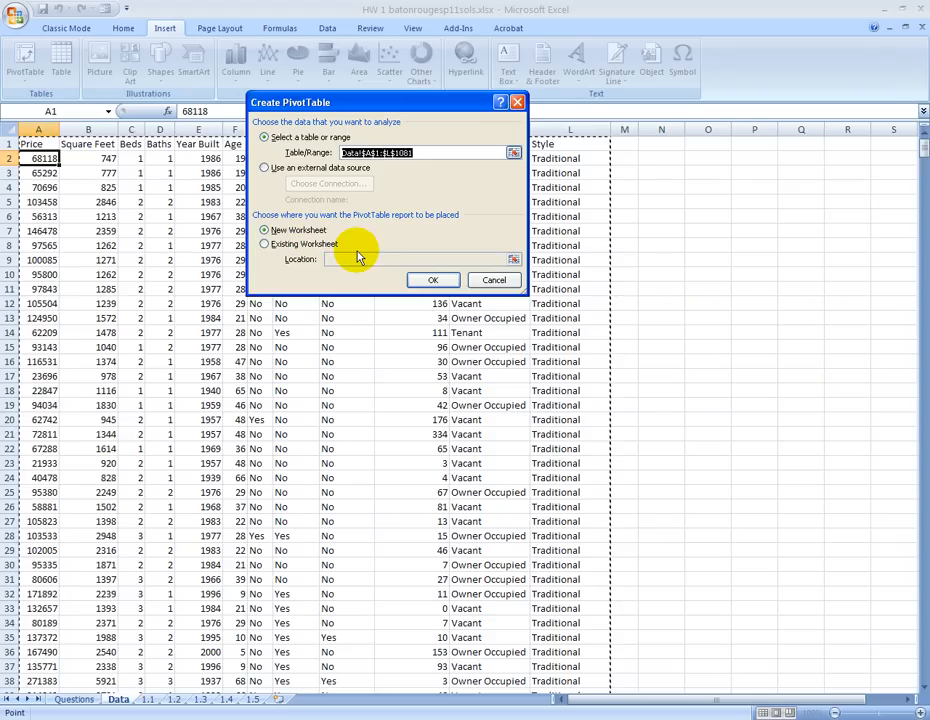
click(430, 282)
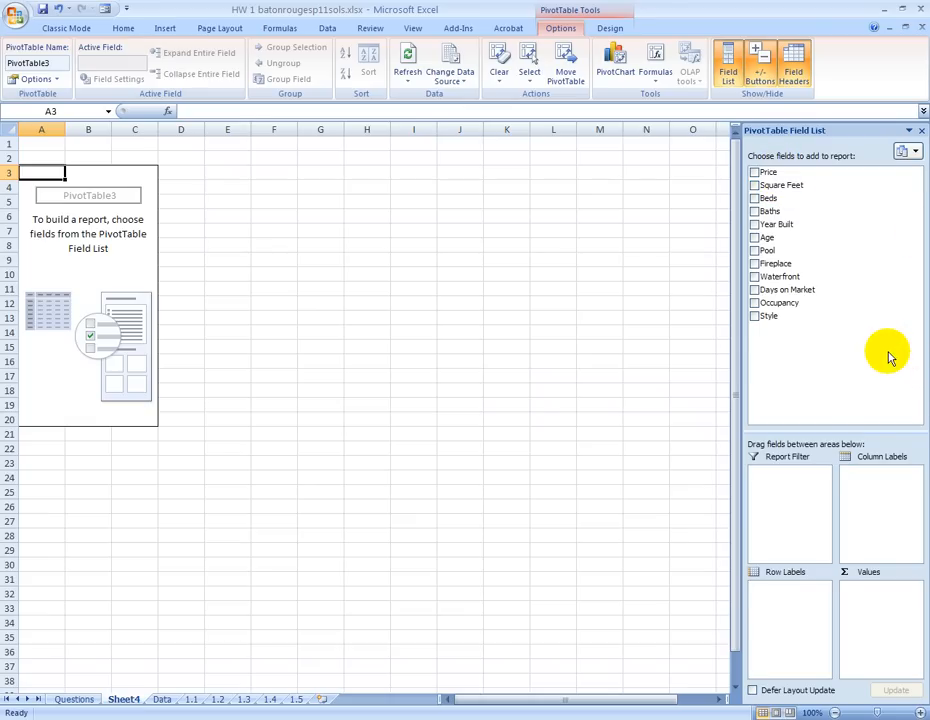
click(758, 318)
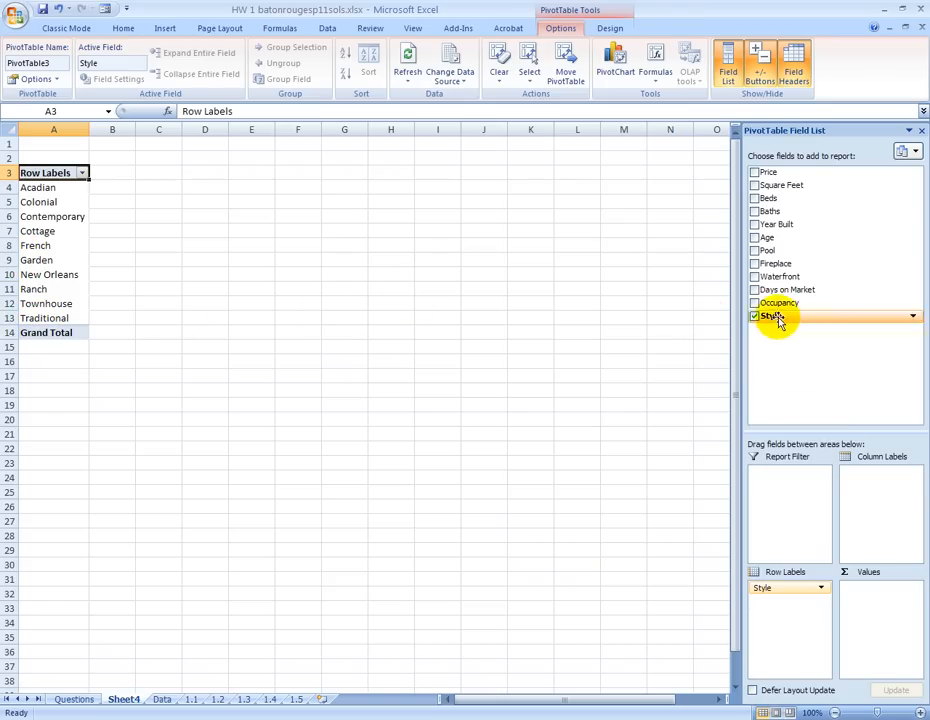
drag(779, 322, 856, 593)
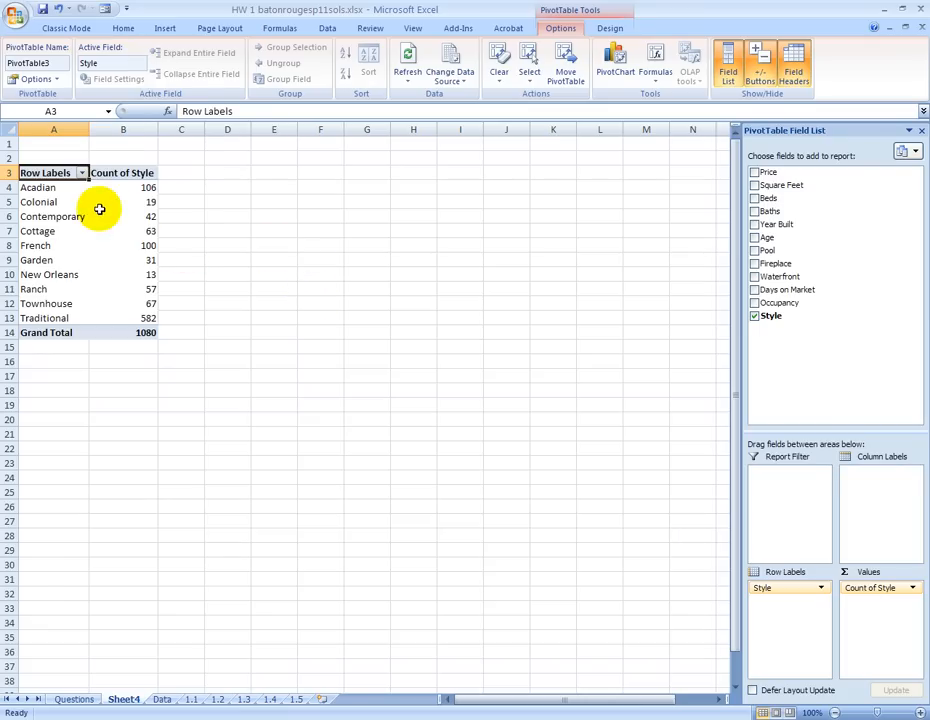
- Copy the ten style names from the PivotTable to the cells starting at E4 and widen column E to fit them
click(55, 188)
drag(55, 188, 60, 316)
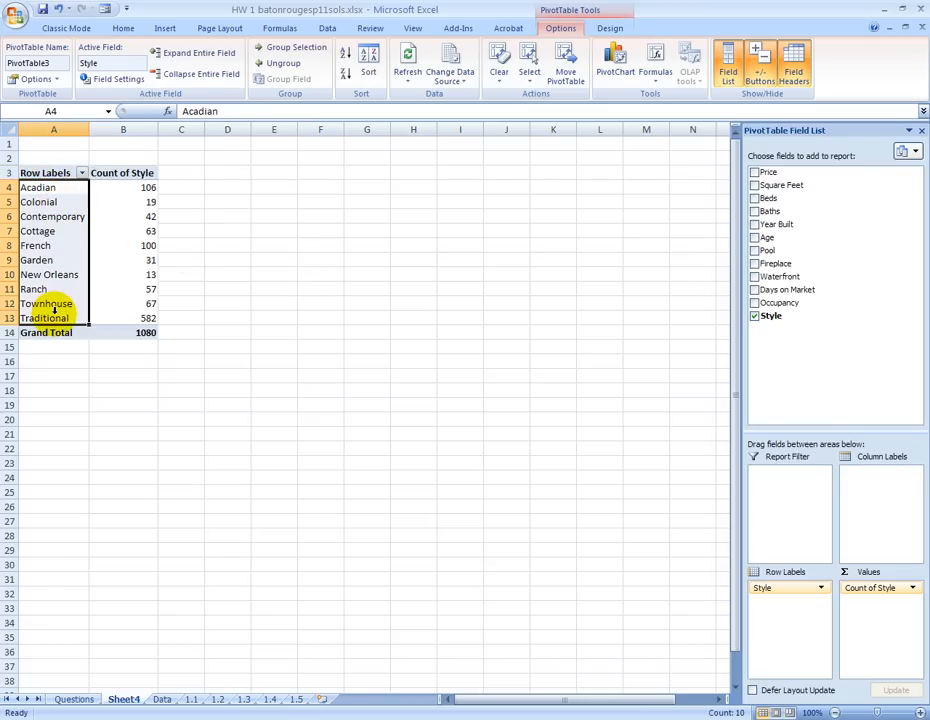
right_click(58, 316)
click(78, 326)
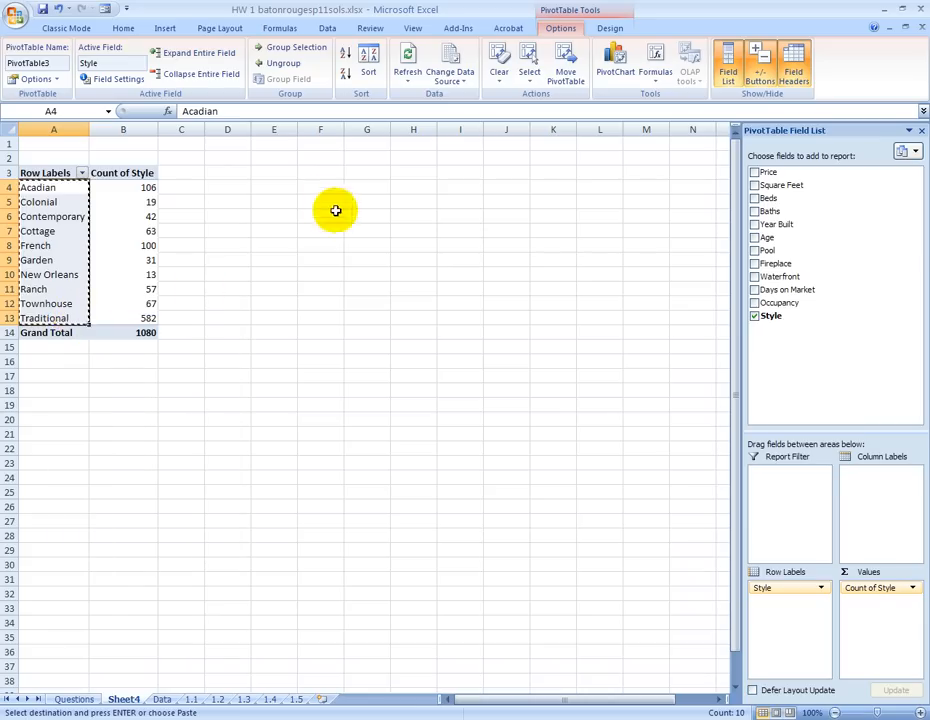
click(259, 186)
right_click(261, 187)
click(300, 228)
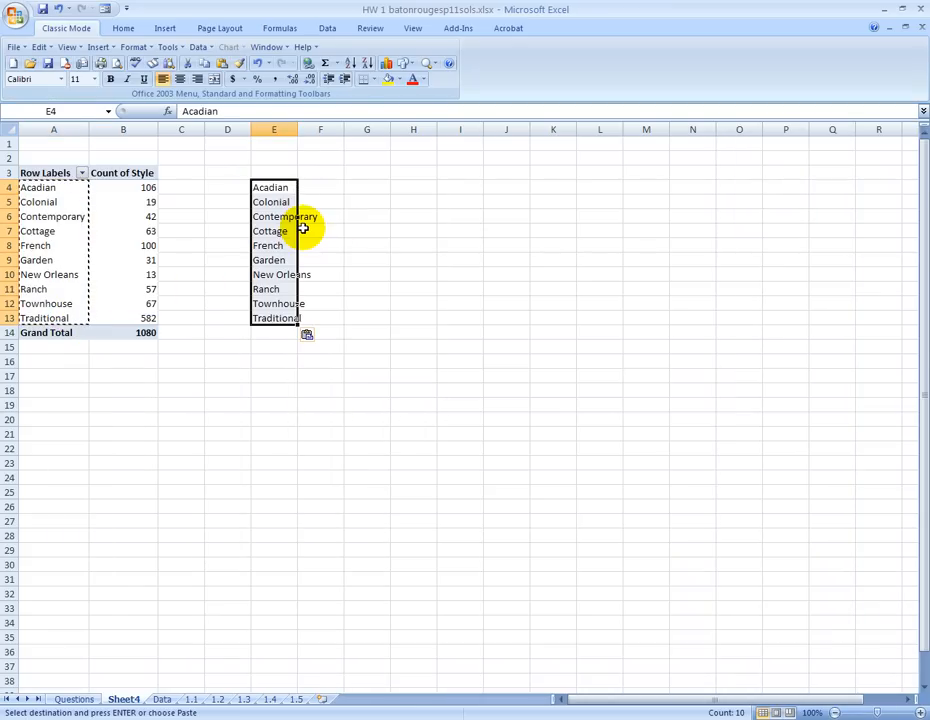
drag(300, 135, 332, 131)
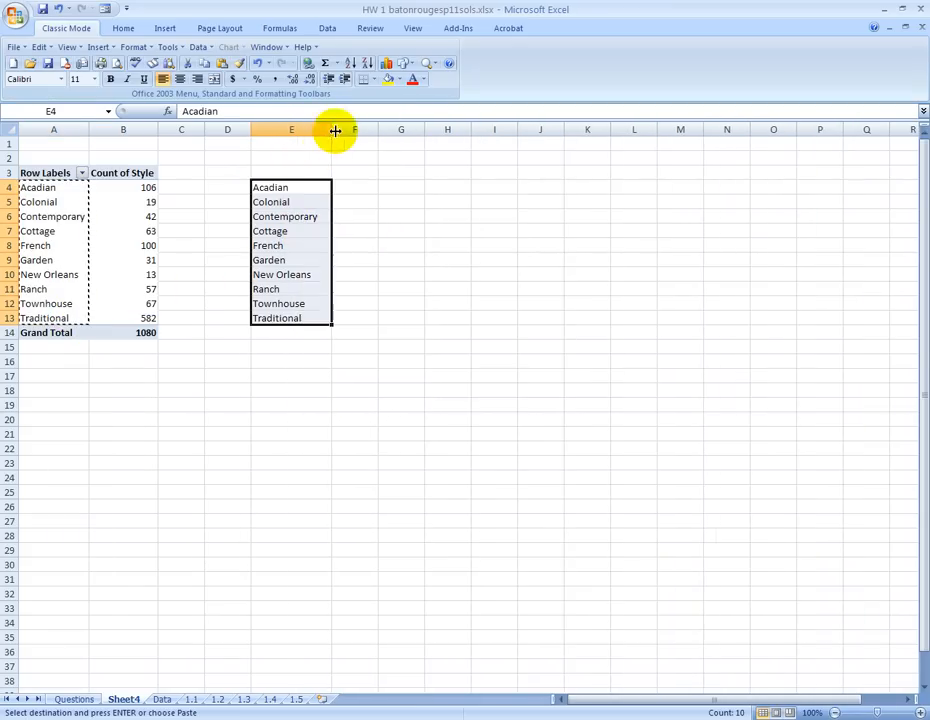
- Enter the headers STYLE in E3 and N in F3 above the copied list
click(289, 172)
text(STYLE)
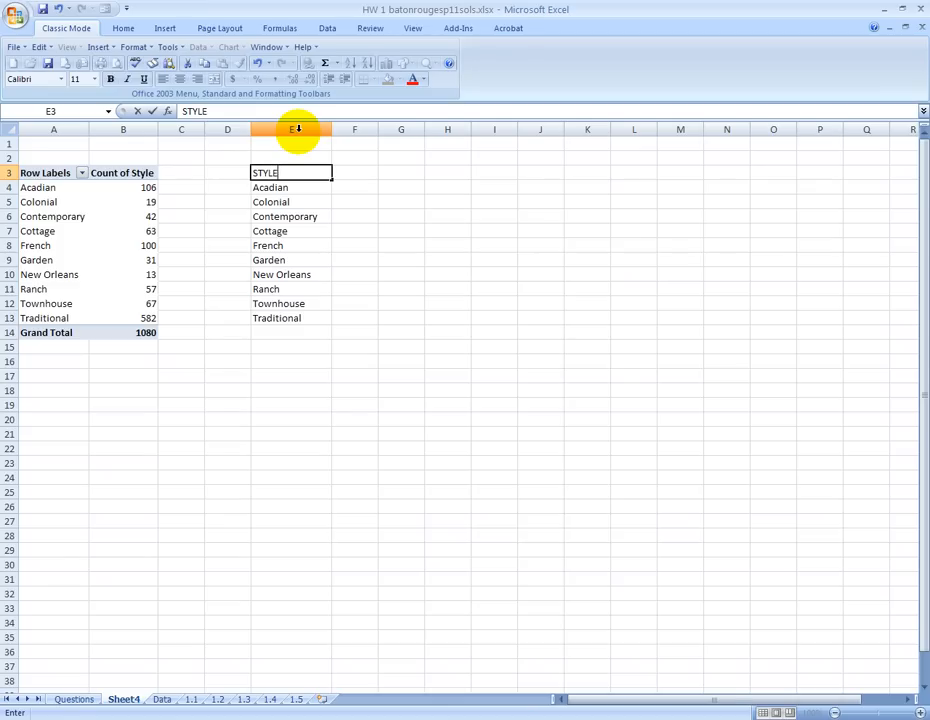
click(363, 171)
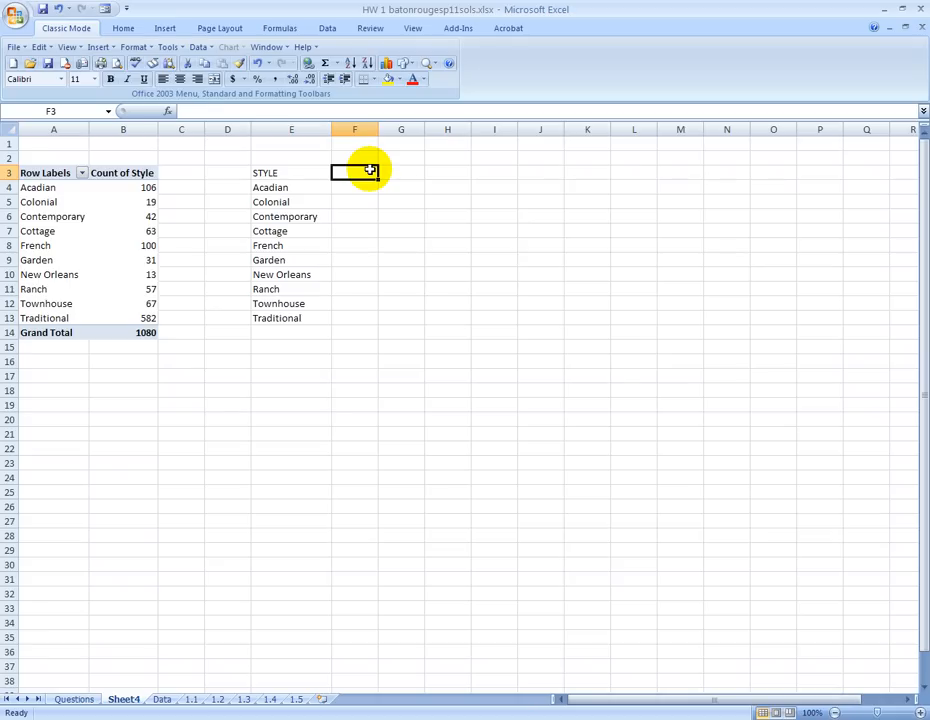
text(N)
click(354, 187)
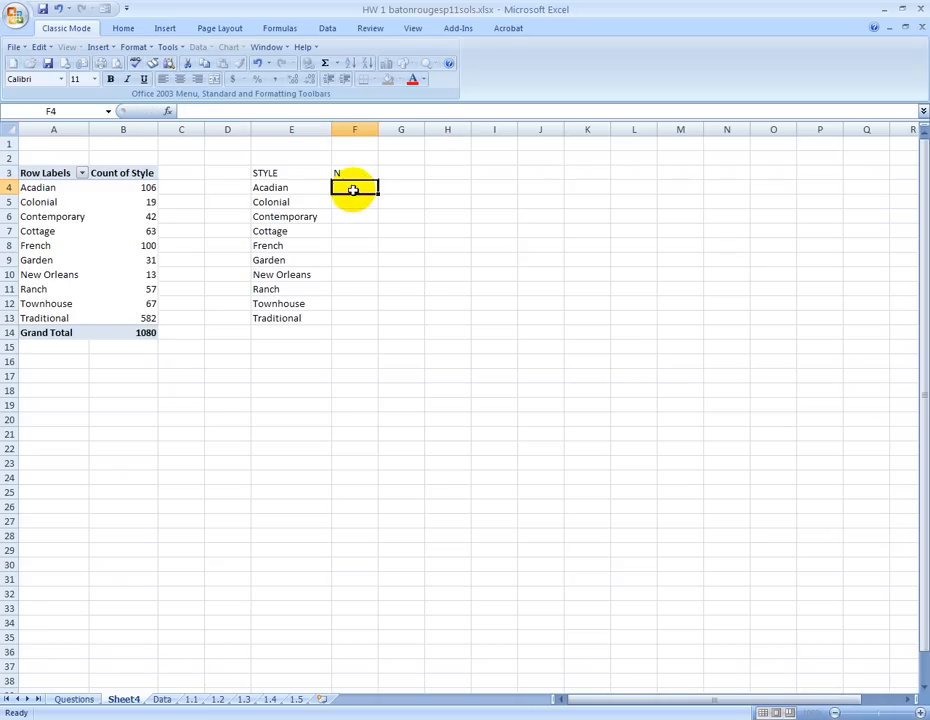
- Copy the PivotTable's style counts, without the grand total, into the N column starting at F4
drag(155, 189, 145, 315)
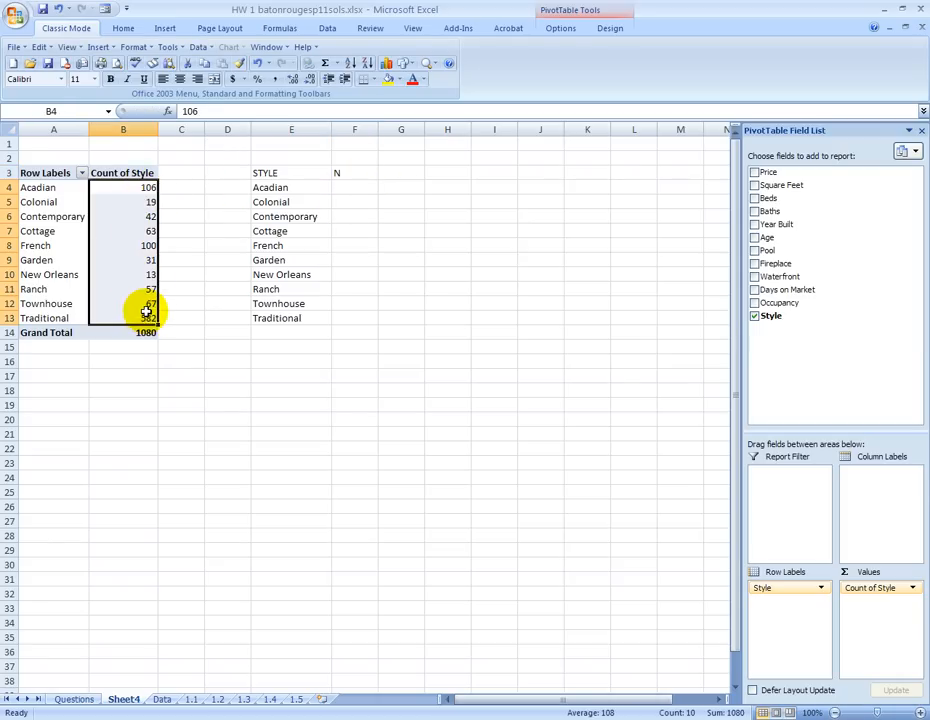
right_click(147, 315)
click(181, 320)
click(349, 187)
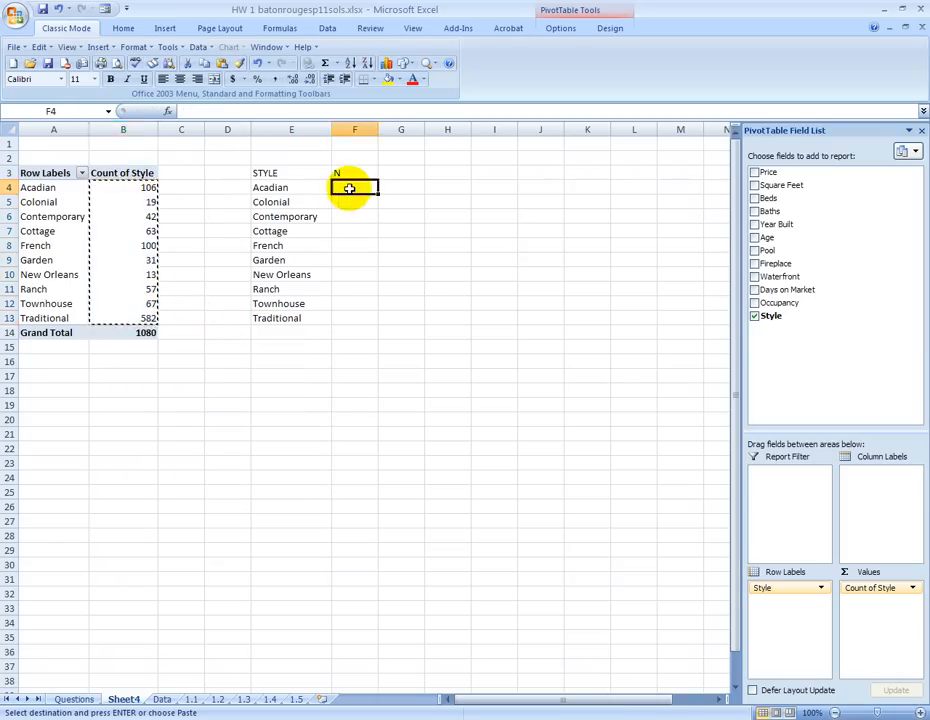
right_click(354, 193)
click(399, 231)
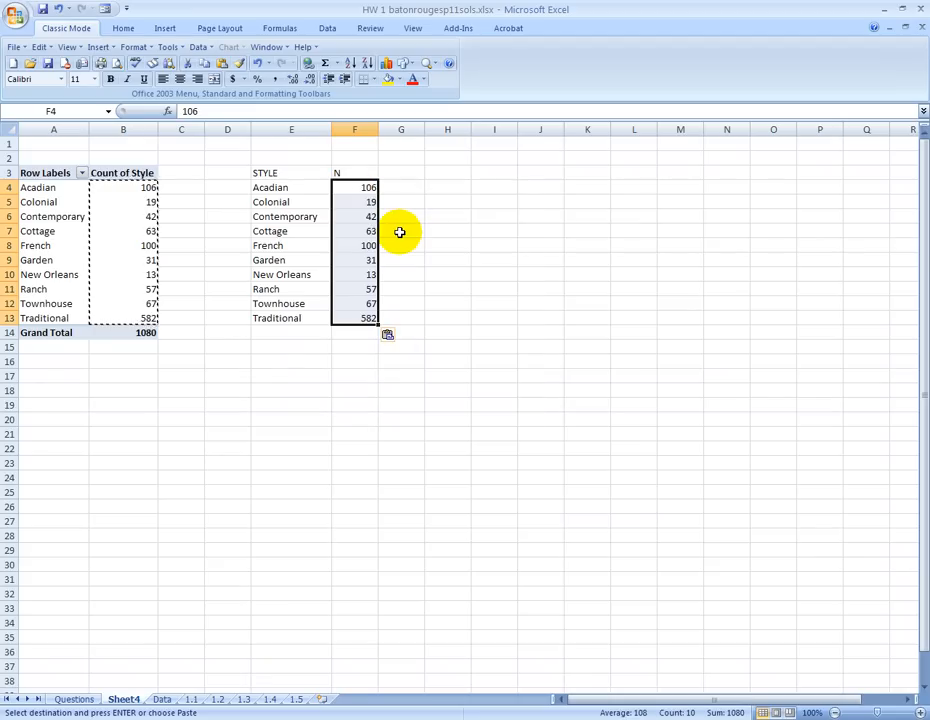
- Enter the headers % in G3 and Cum. % in H3
click(400, 171)
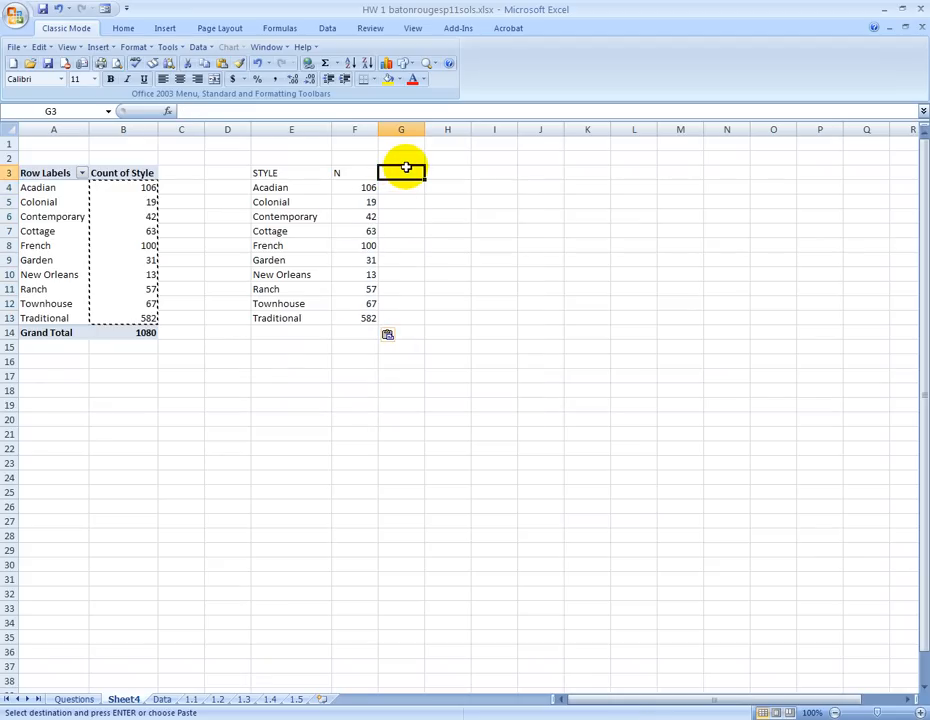
text(%)
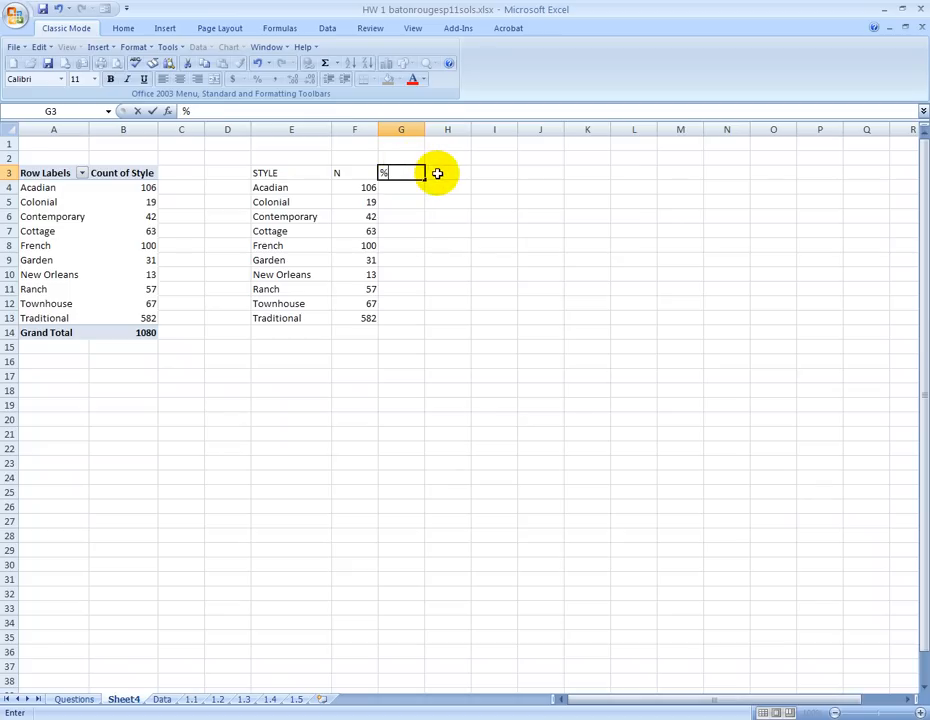
click(438, 173)
text(Cum. %)
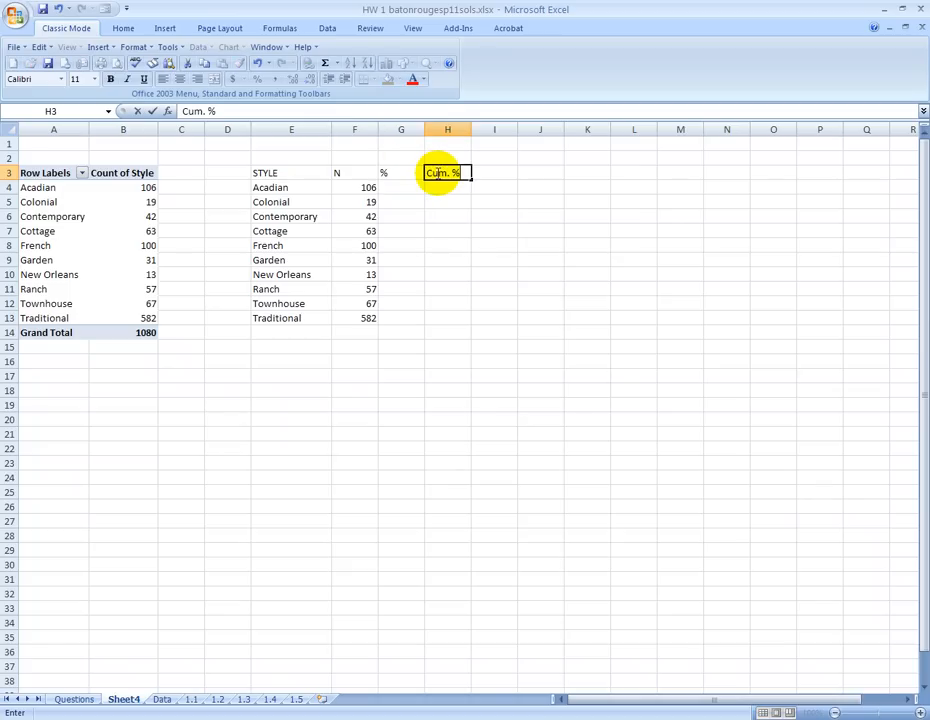
click(407, 190)
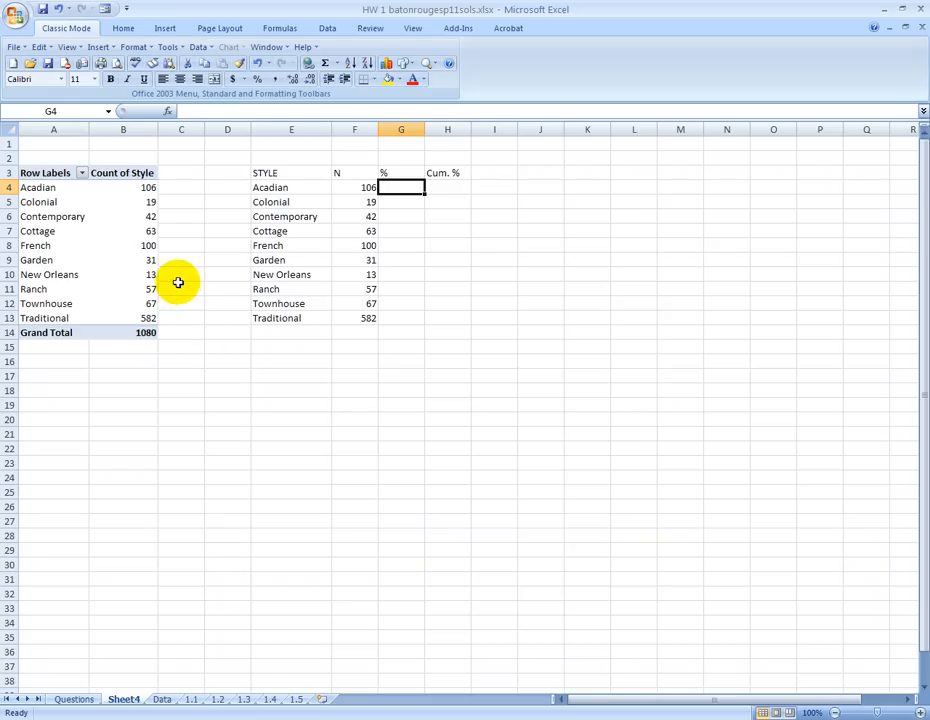
- Change the PivotTable's Count of Style field to show values as % of total
drag(139, 188, 146, 316)
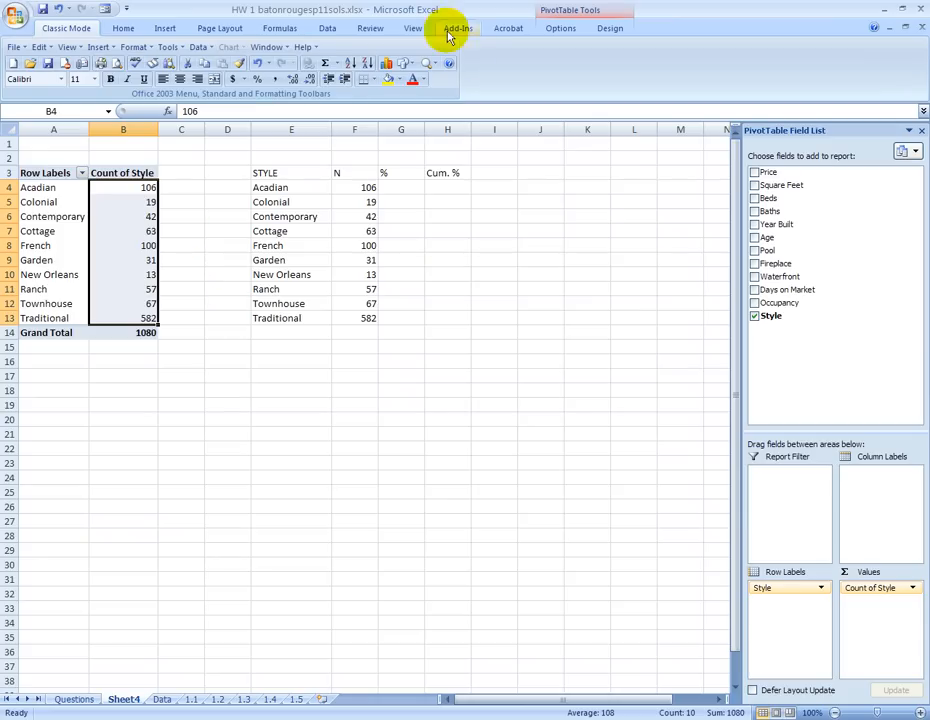
click(560, 28)
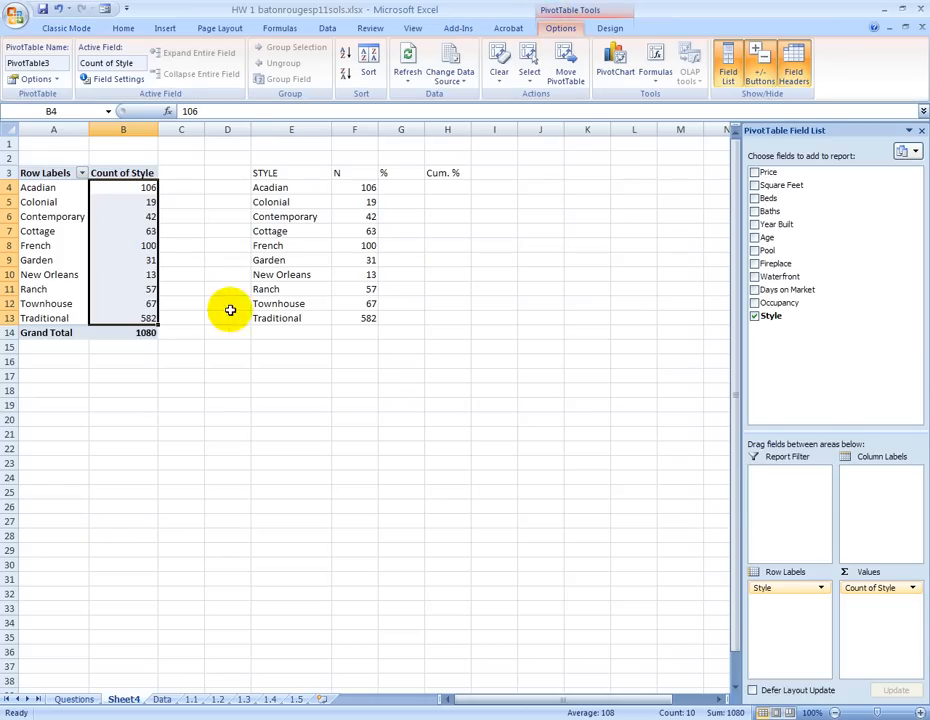
click(120, 79)
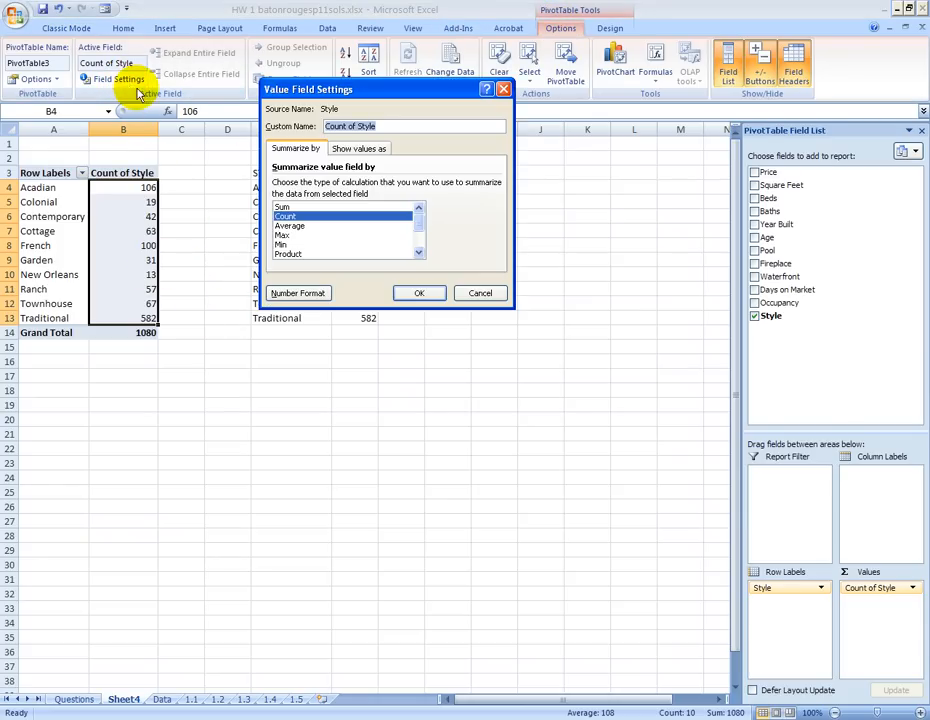
click(360, 150)
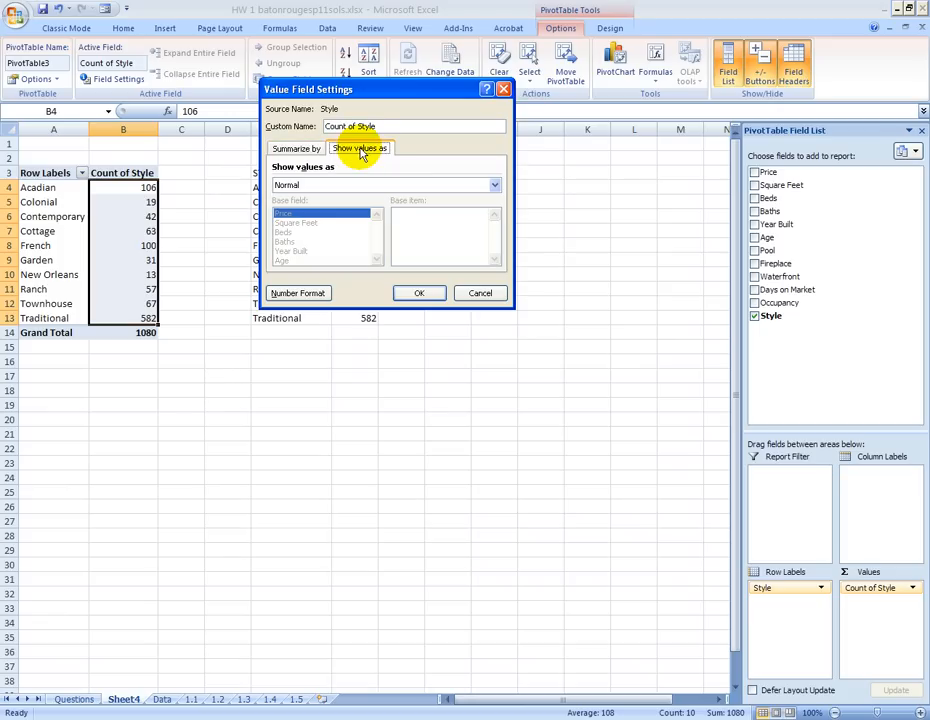
click(496, 186)
drag(496, 215, 495, 233)
click(380, 237)
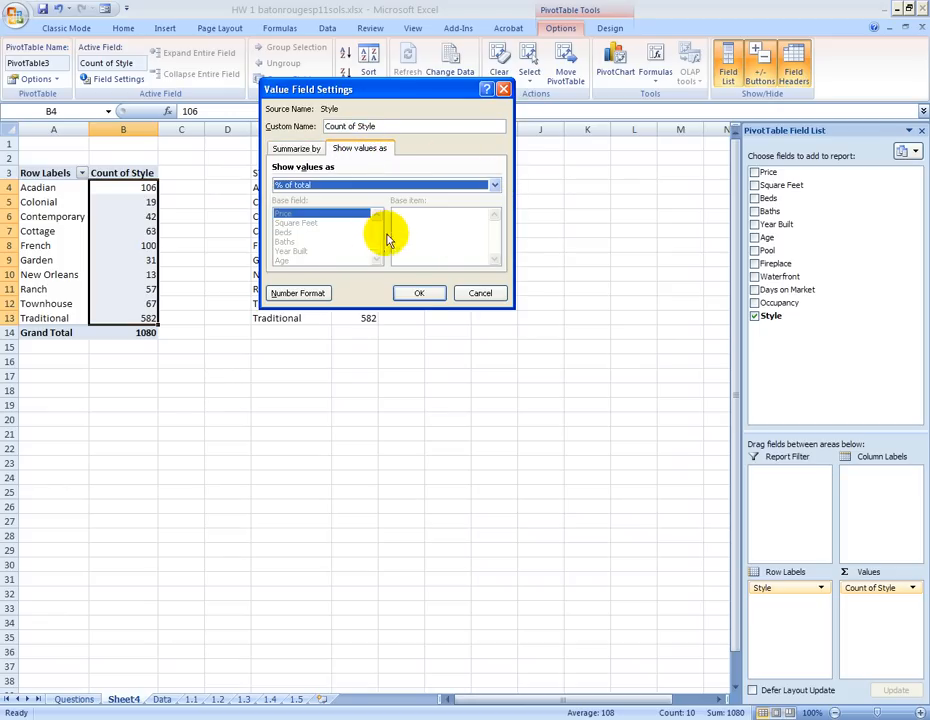
click(419, 293)
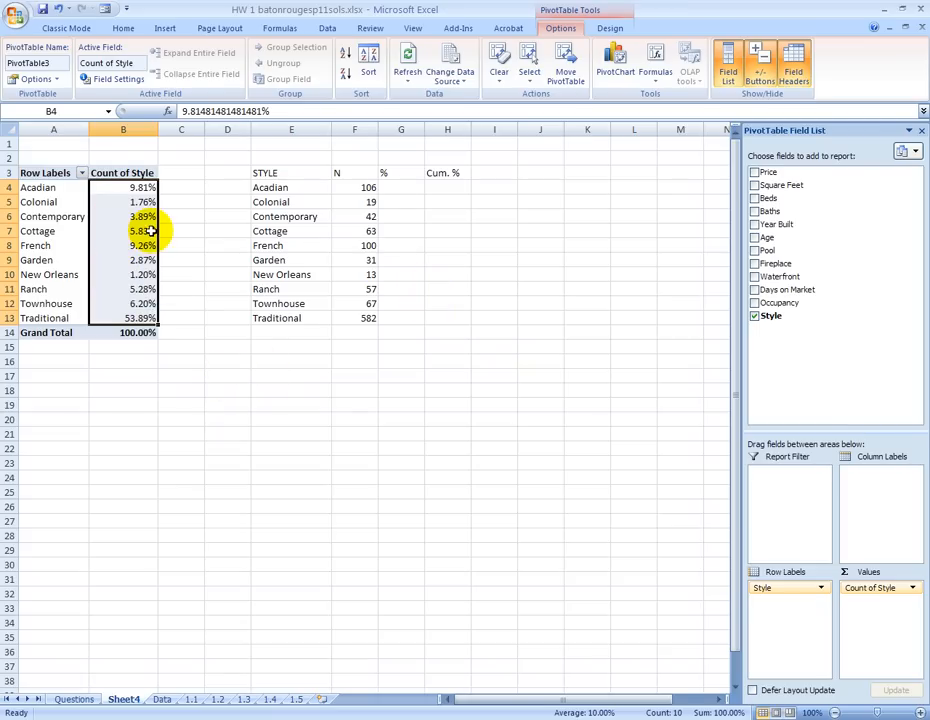
- Copy the PivotTable's style percentages, without the grand total, into the % column starting at G4
right_click(137, 204)
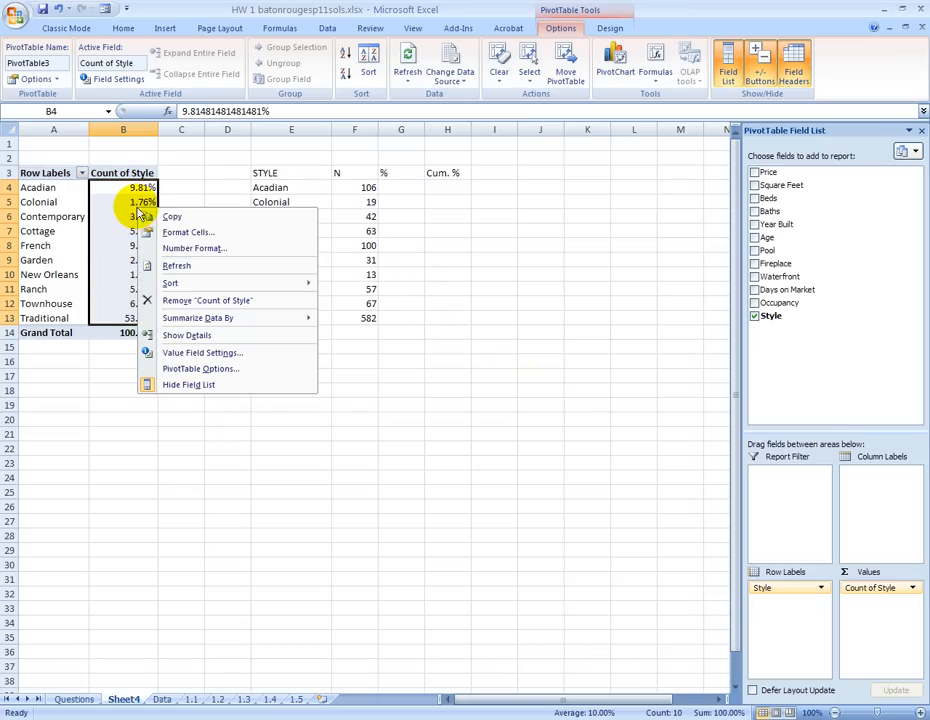
click(180, 216)
click(404, 189)
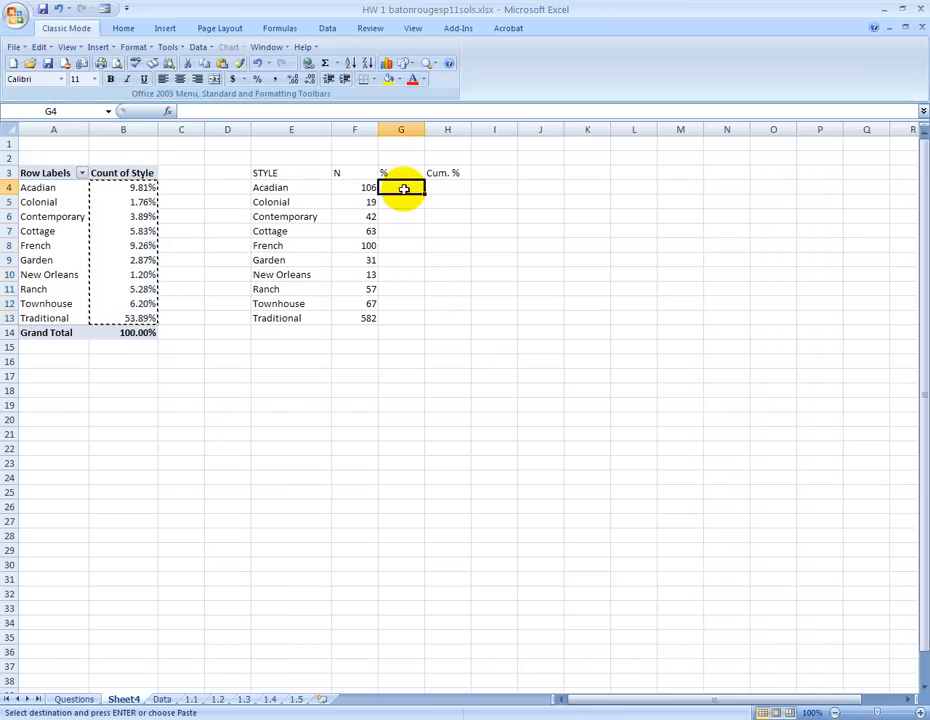
right_click(404, 189)
click(450, 232)
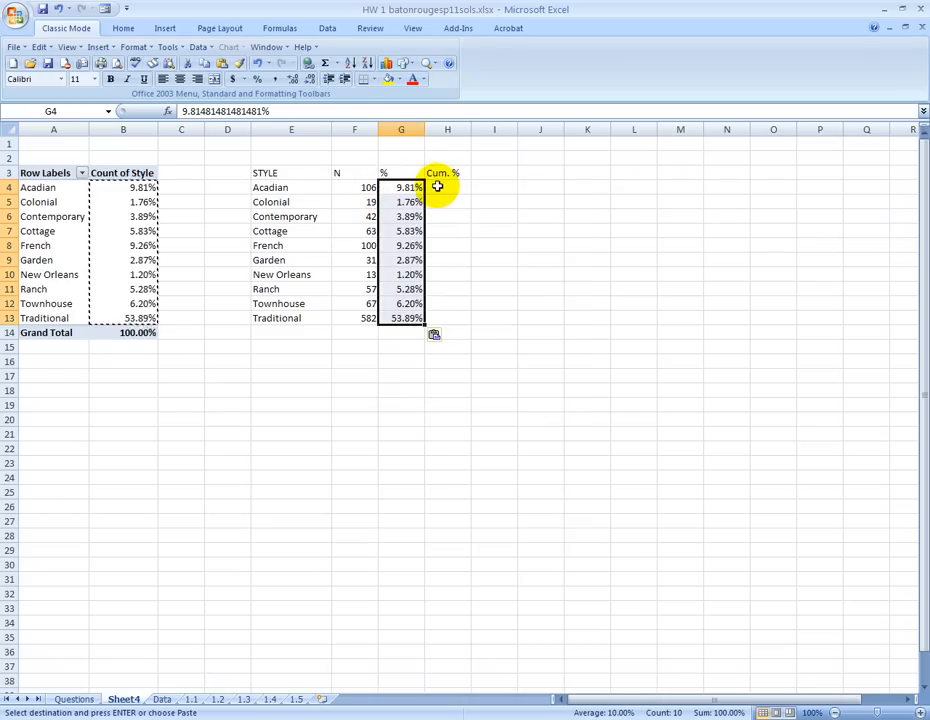
click(437, 187)
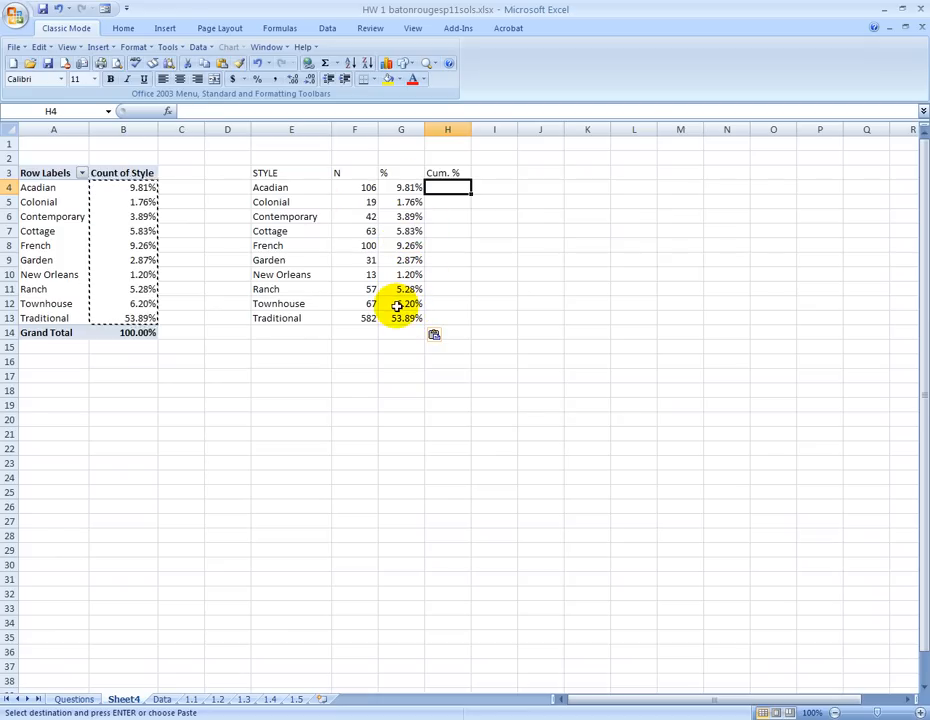
- Sort the copied table by the % column from largest to smallest, expanding the selection to include the style names and counts
click(408, 188)
drag(408, 188, 411, 316)
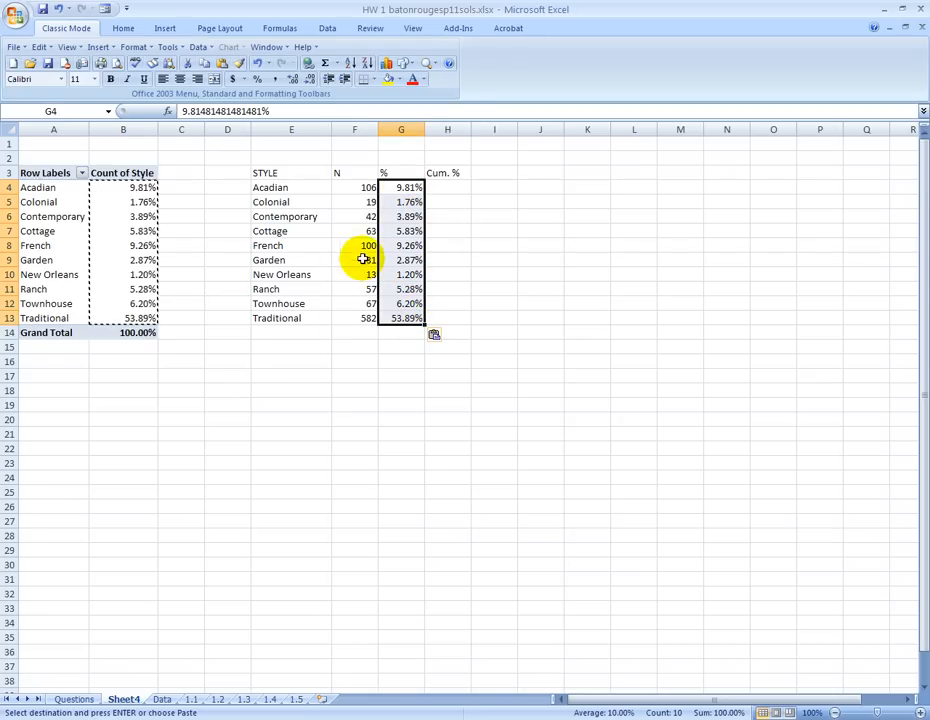
click(121, 29)
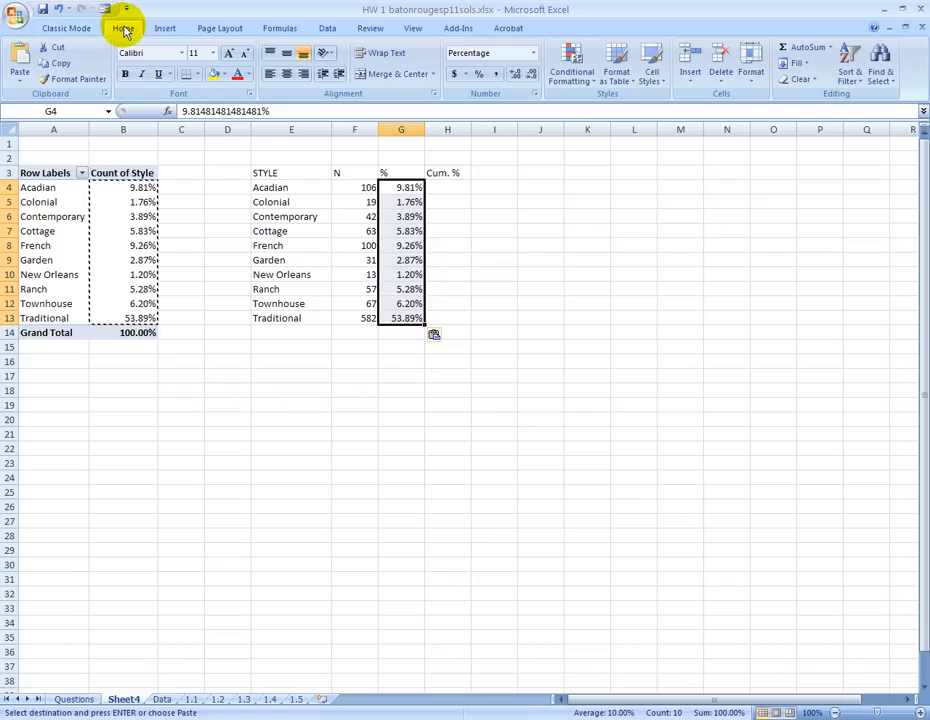
click(851, 76)
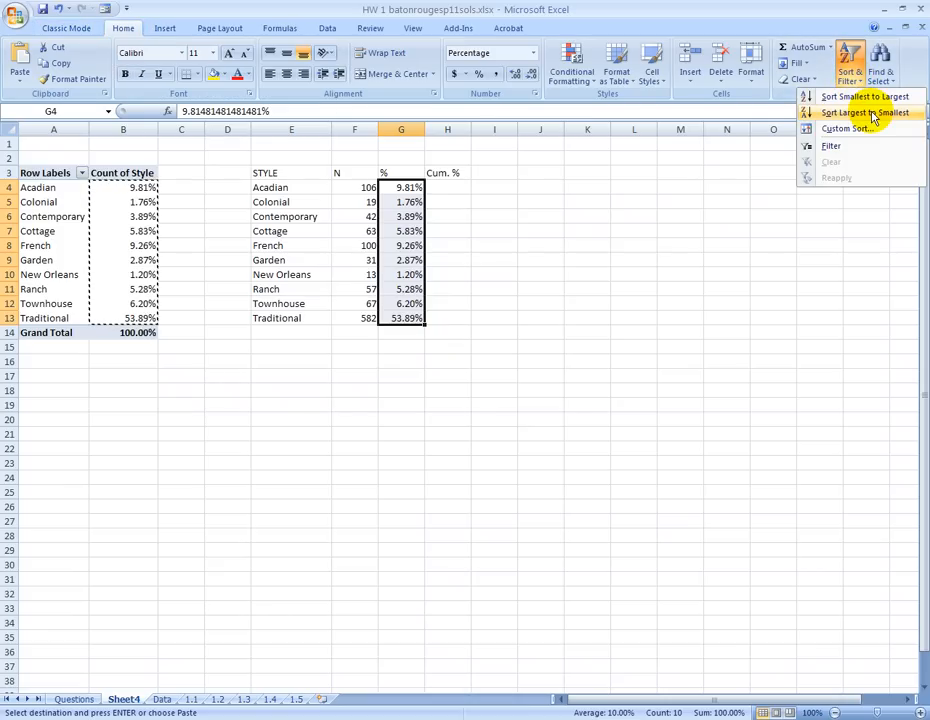
click(873, 116)
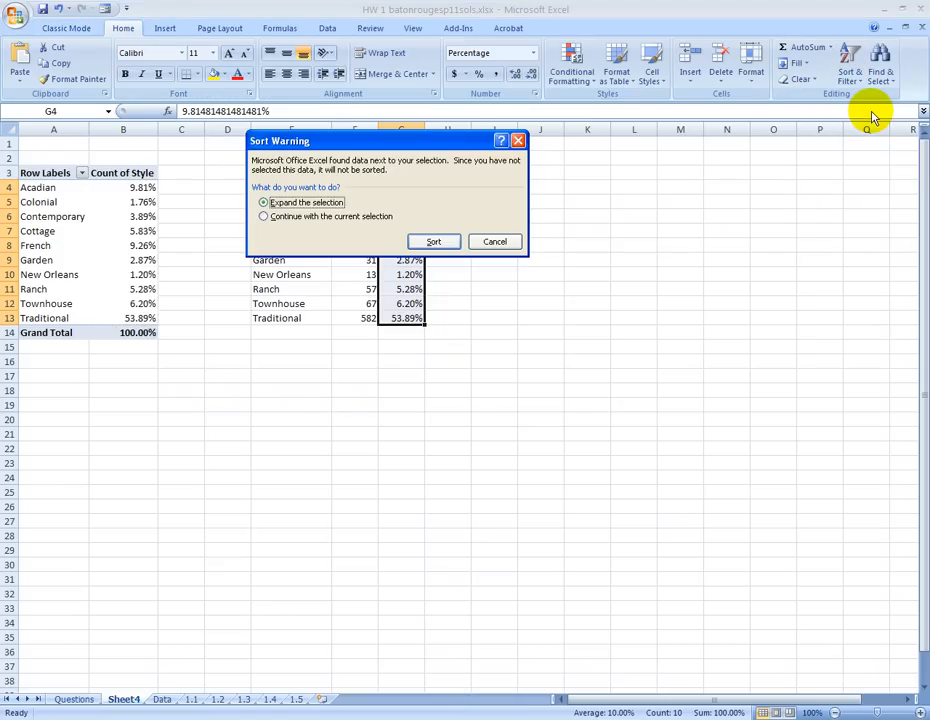
click(448, 241)
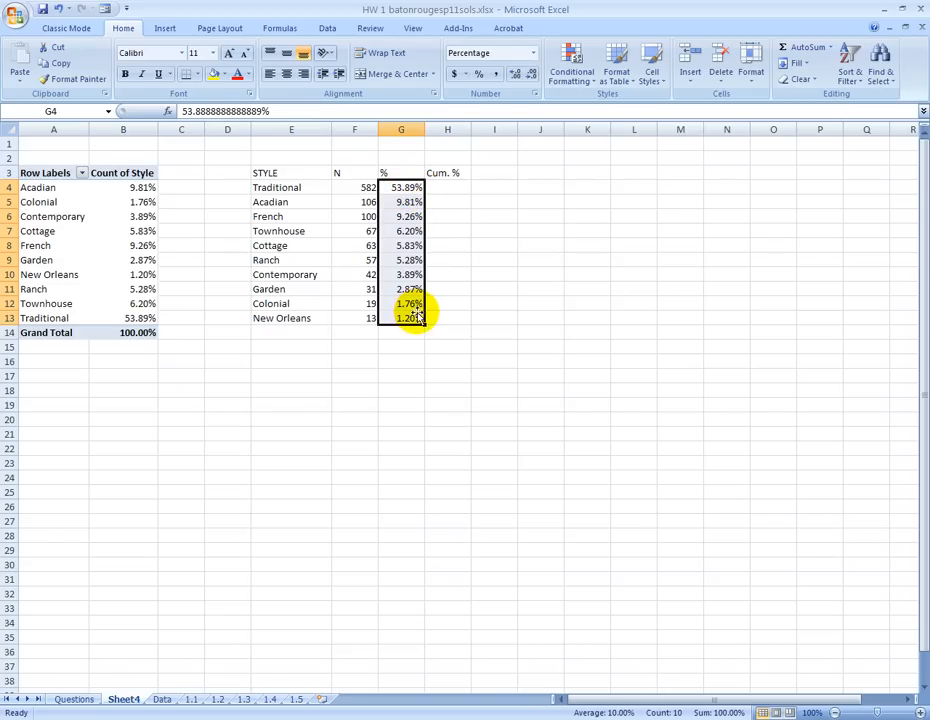
- Start the Cum. % column by entering the formula =G4 in H4 for the Traditional style
click(445, 186)
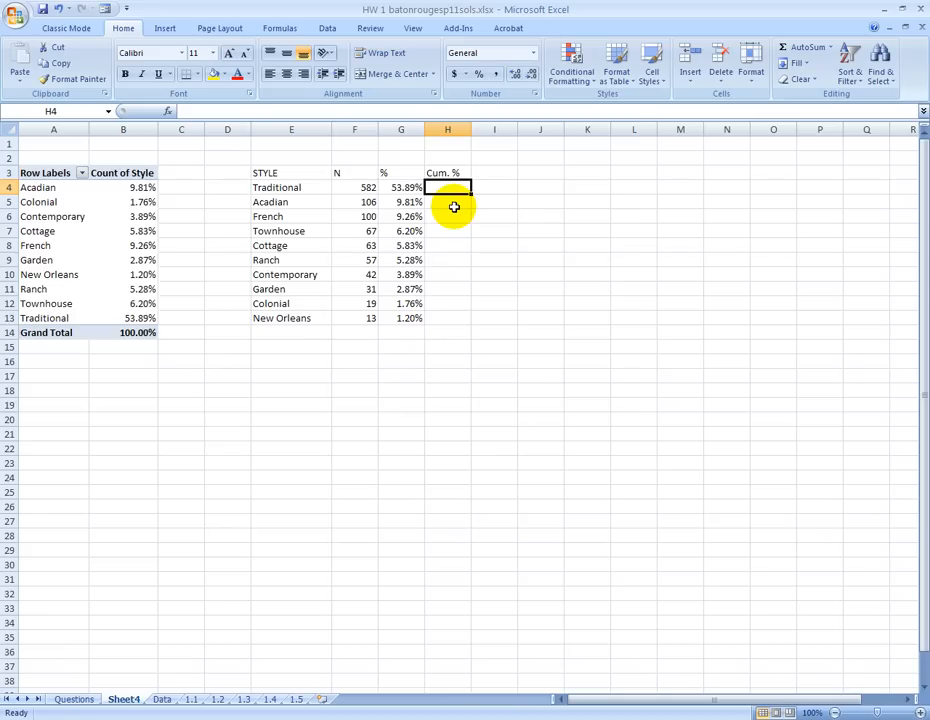
click(409, 187)
click(413, 202)
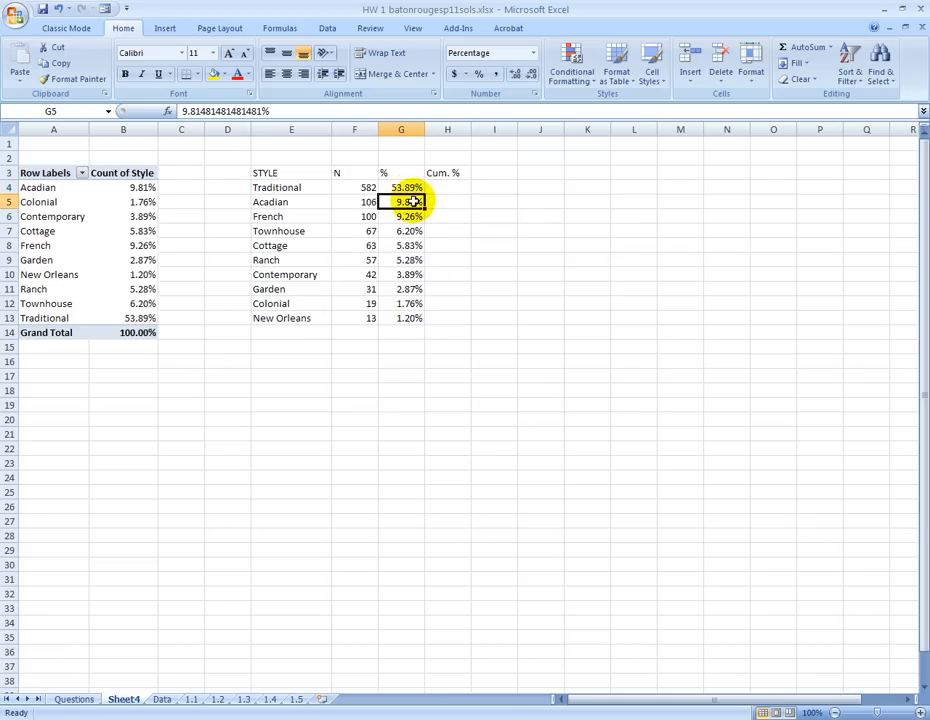
click(413, 216)
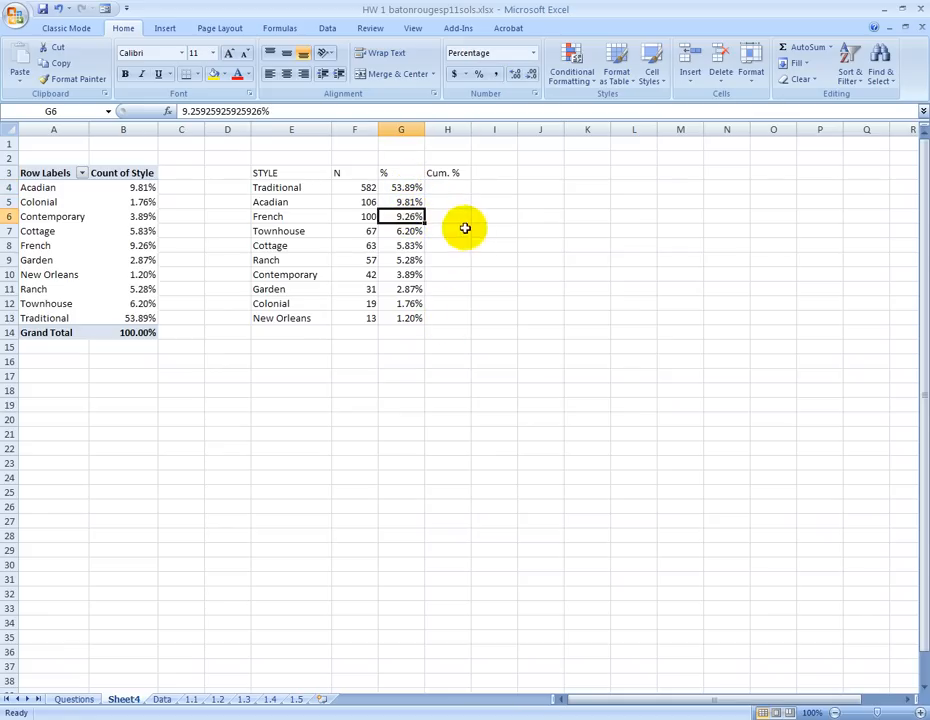
click(447, 188)
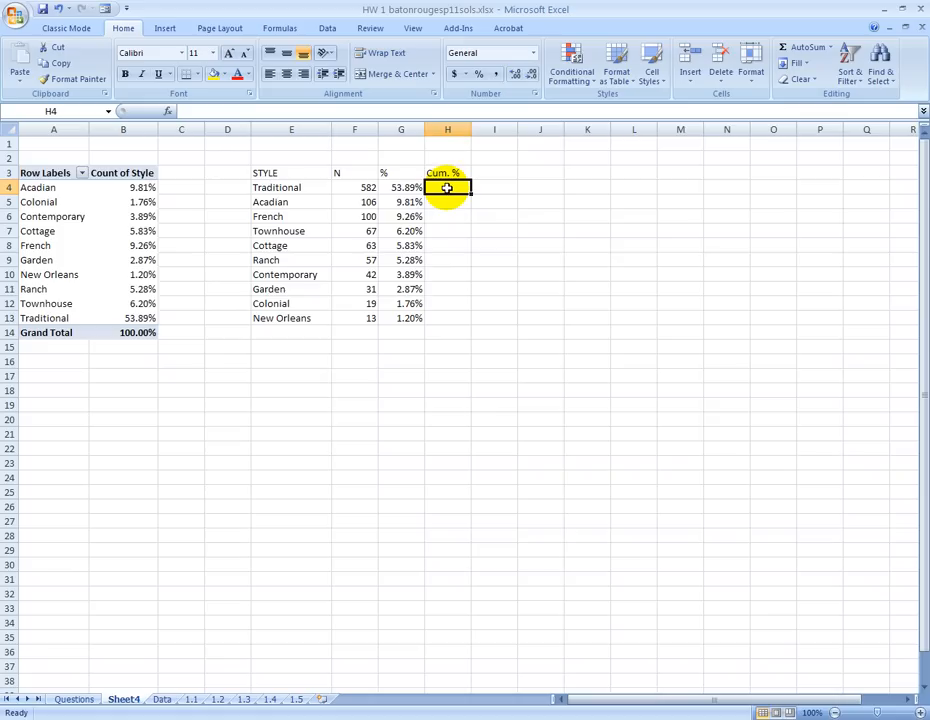
click(409, 187)
click(431, 186)
text(=)
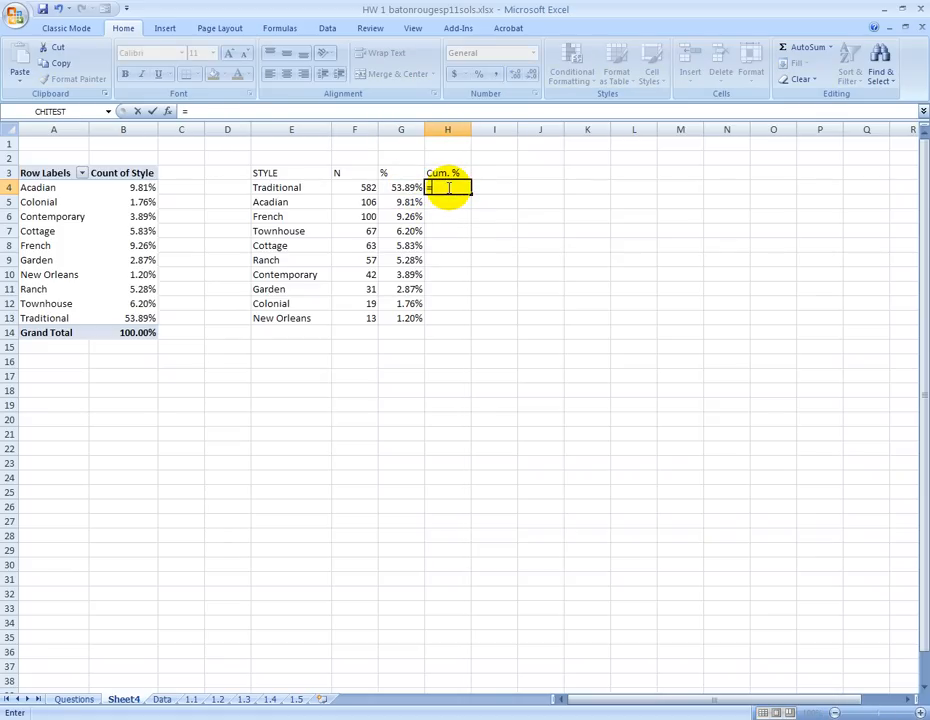
text(G)
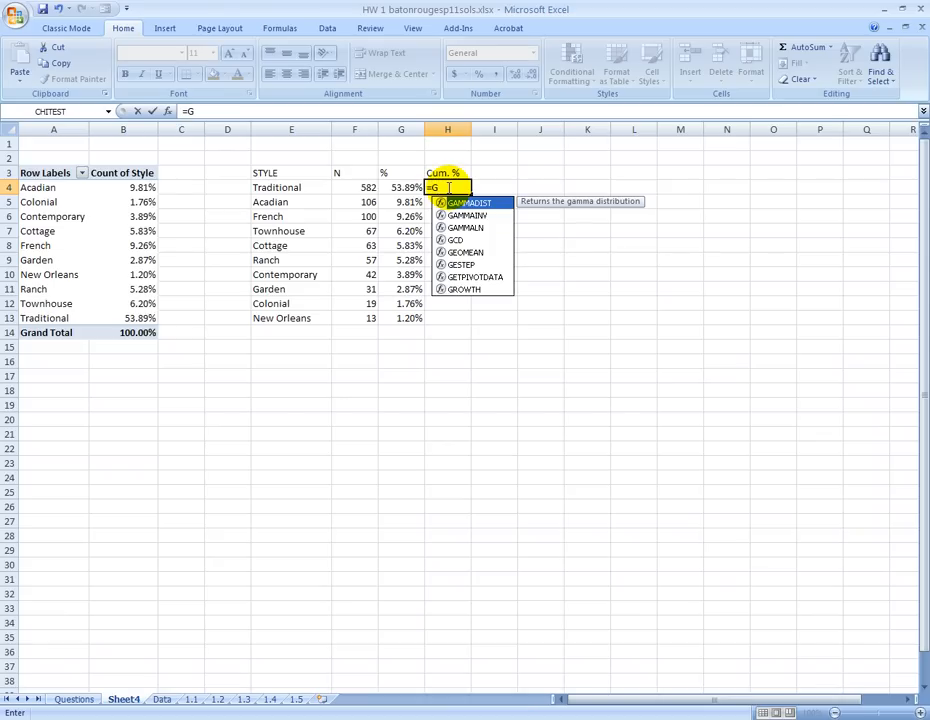
text(4)
key(Return)
click(449, 188)
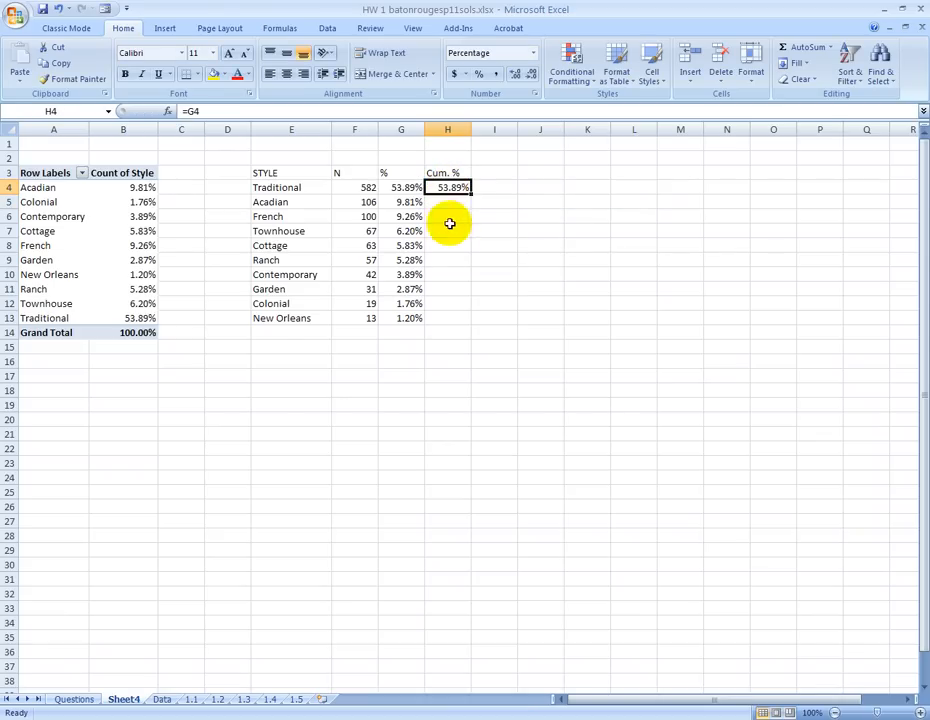
- Enter the formula =H4+G5 in H5 to add Acadian's percentage to the running cumulative total
click(402, 203)
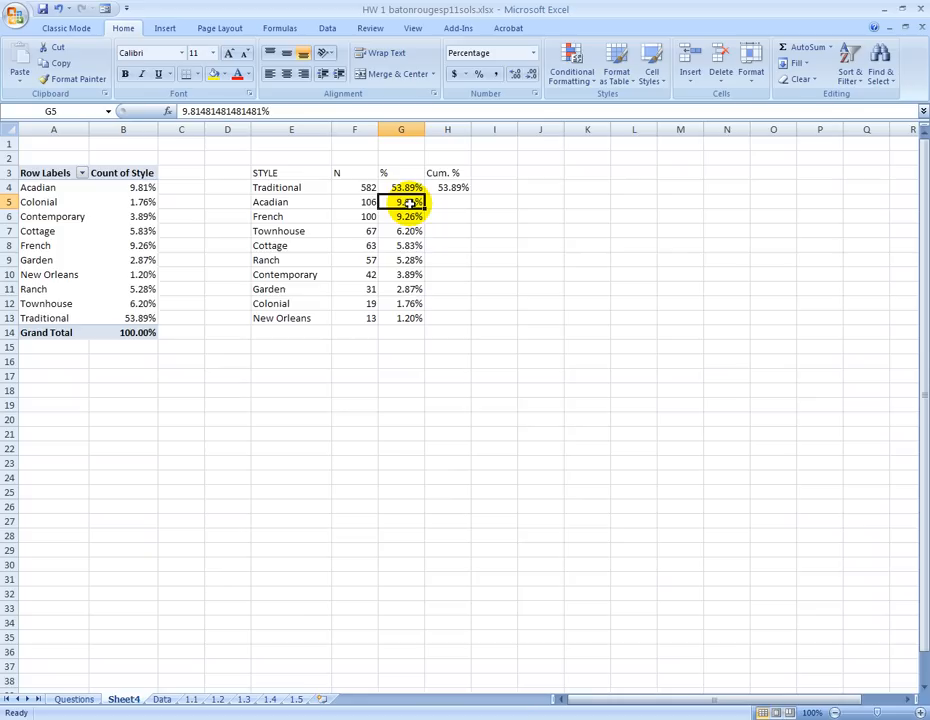
click(448, 202)
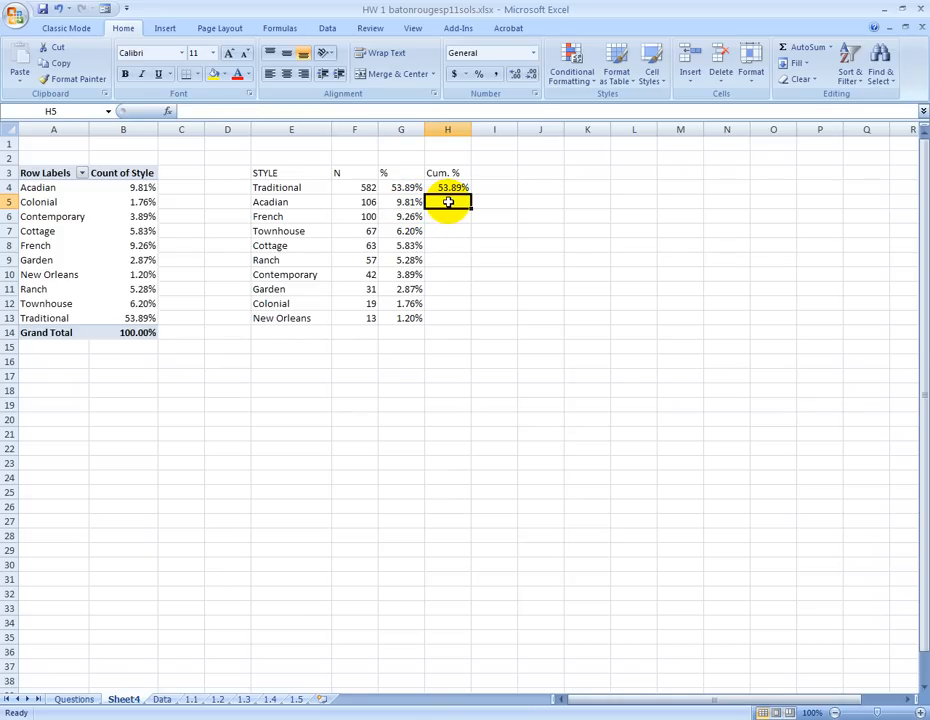
text(=)
click(450, 187)
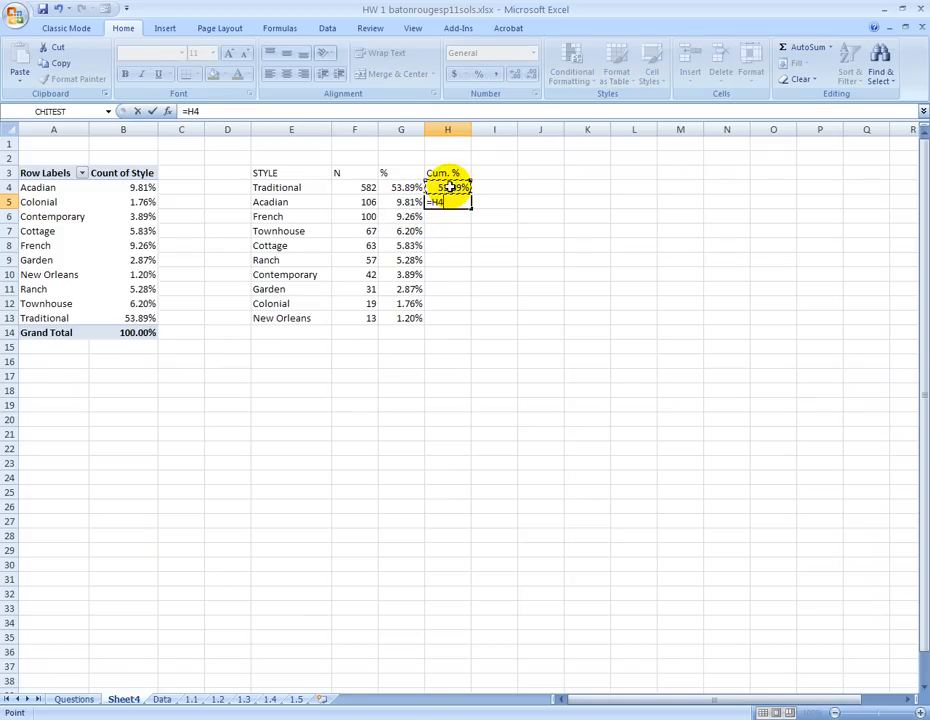
click(398, 202)
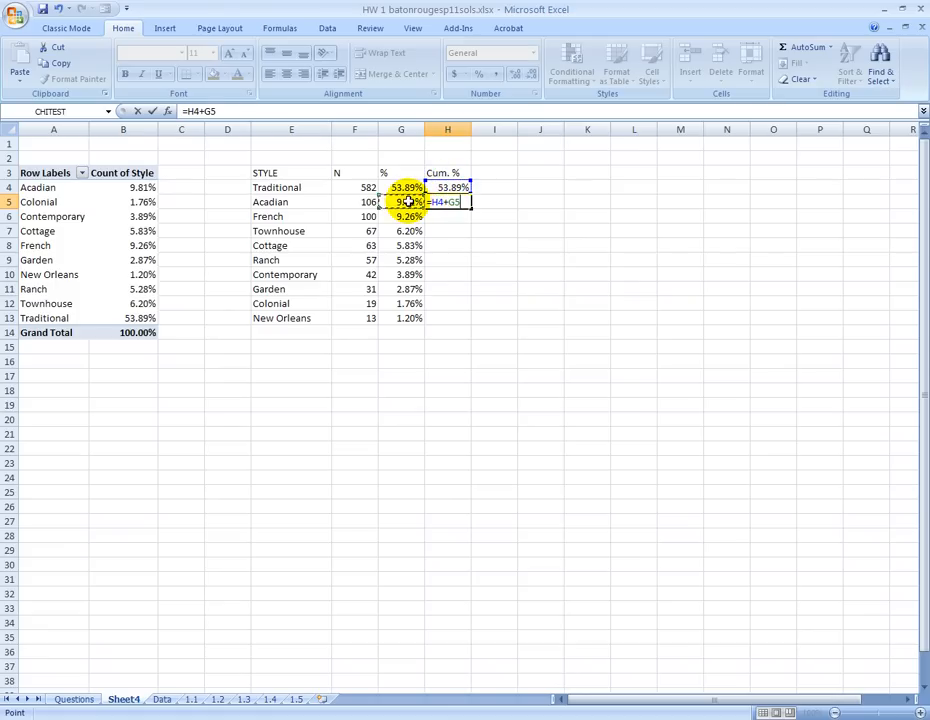
key(Return)
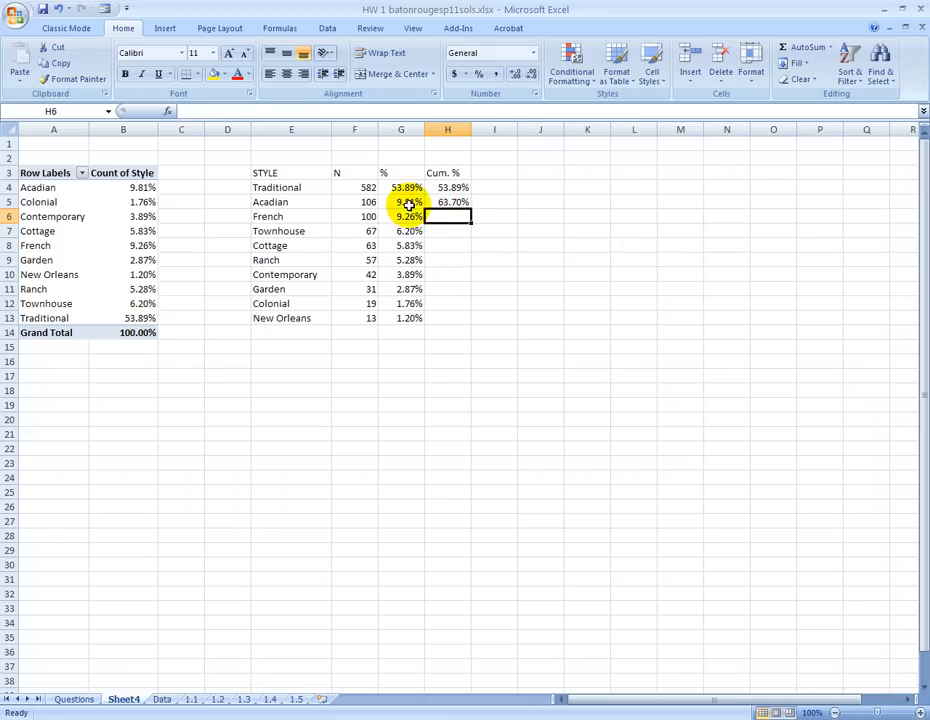
- Fill the cumulative formula from H5 down through H13 for the remaining styles
click(456, 202)
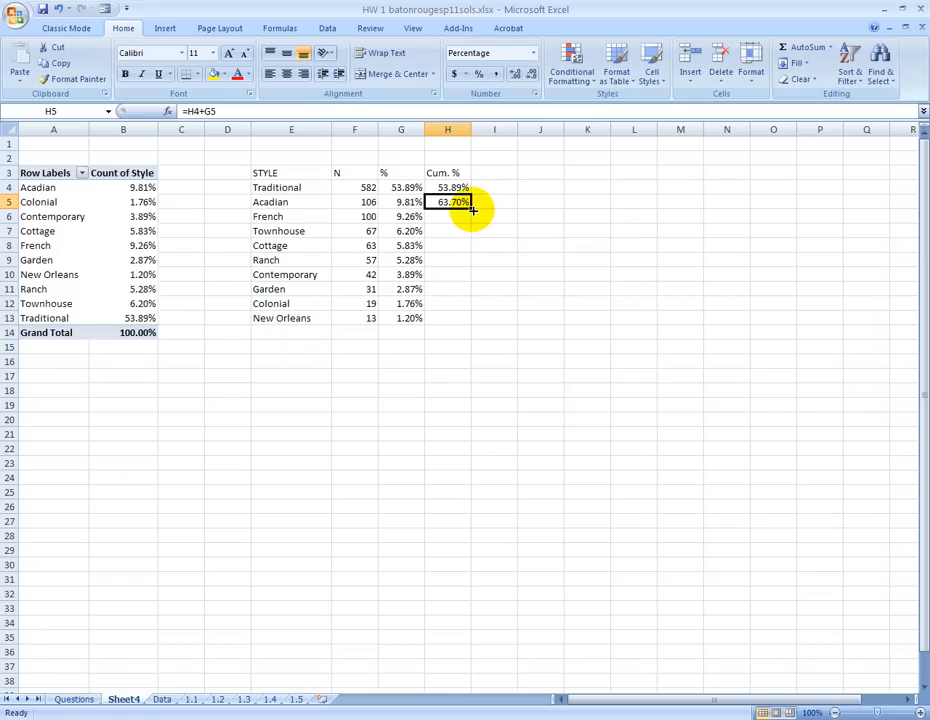
drag(470, 208, 473, 328)
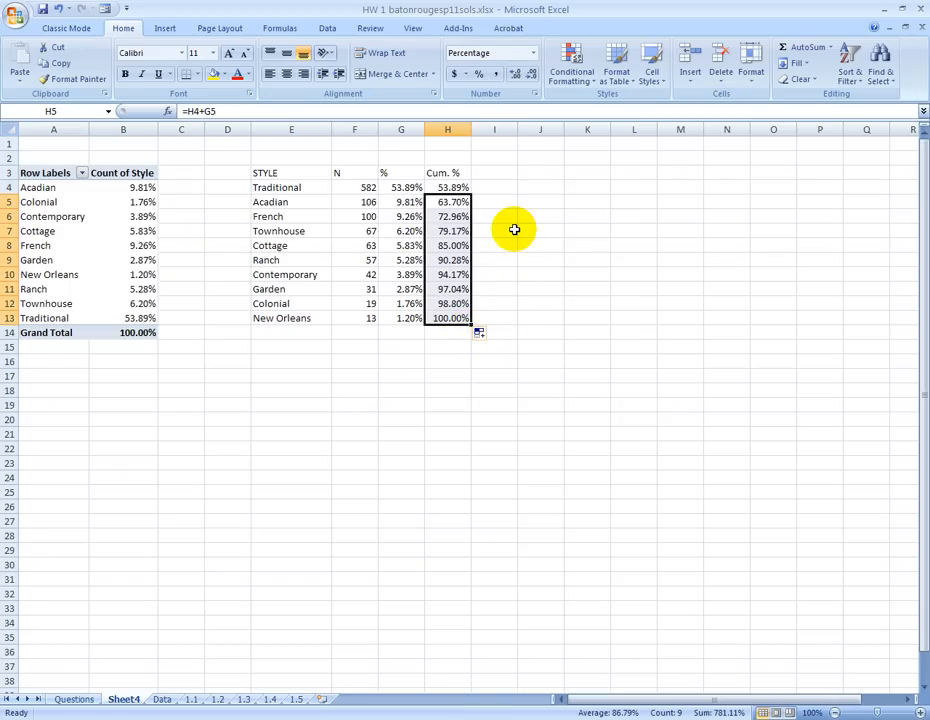
click(509, 332)
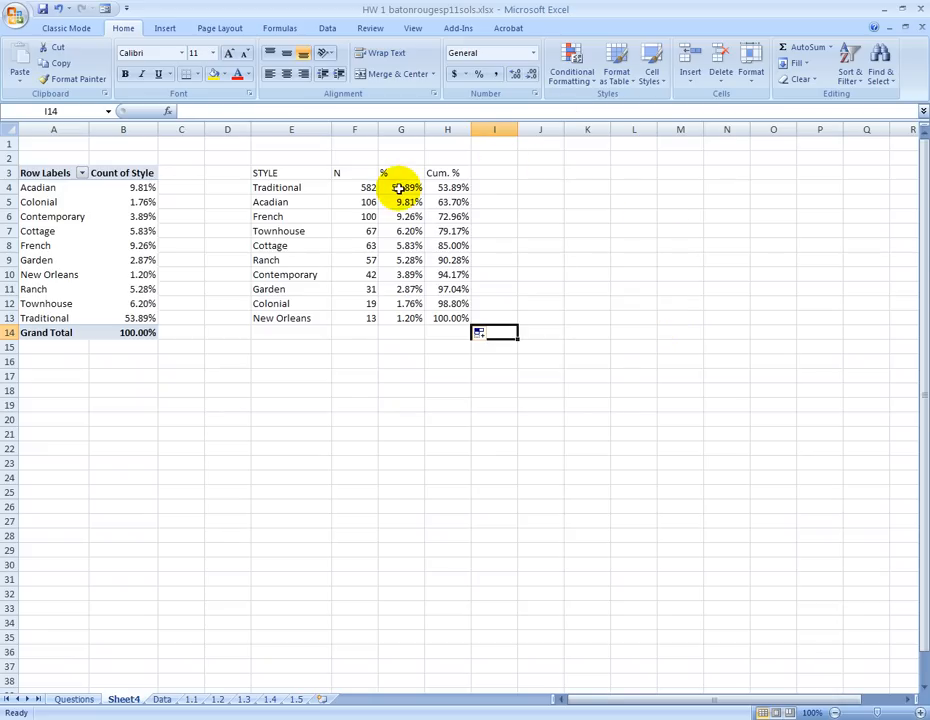
- Select the N counts in F4:F13 together with the cumulative percentages in H4:H13
drag(401, 187, 408, 318)
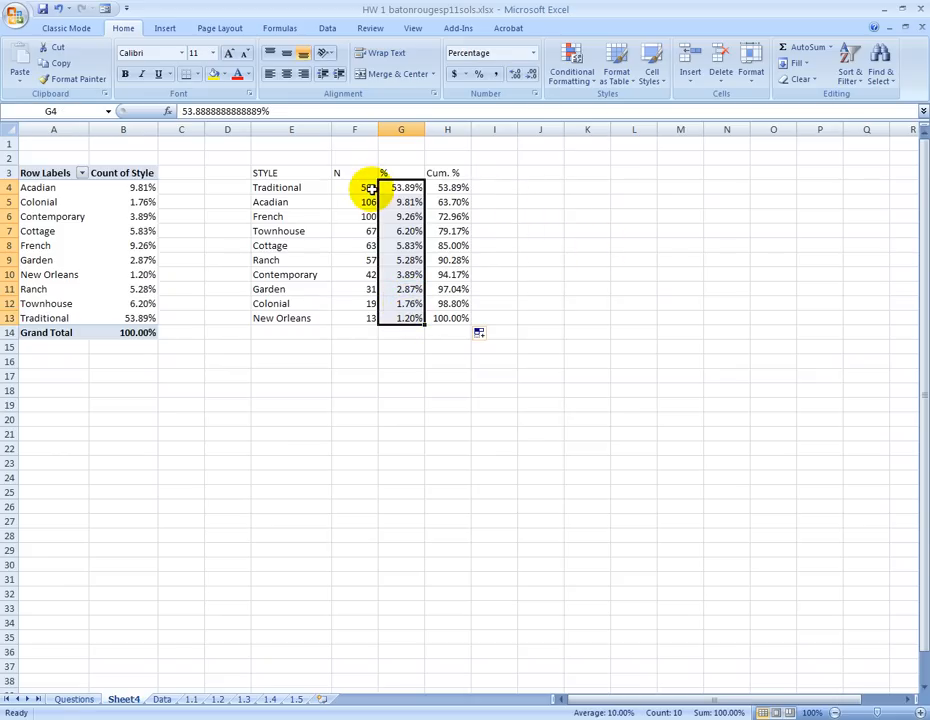
click(411, 200)
drag(409, 188, 408, 318)
drag(361, 188, 357, 316)
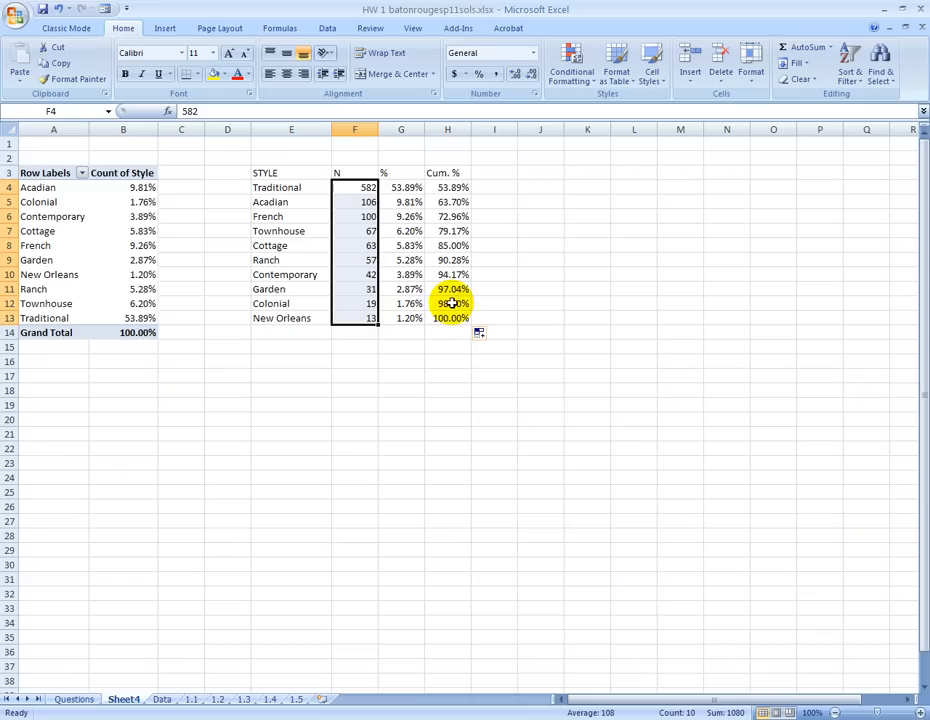
drag(392, 187, 450, 316)
drag(362, 187, 364, 316)
drag(452, 188, 455, 318)
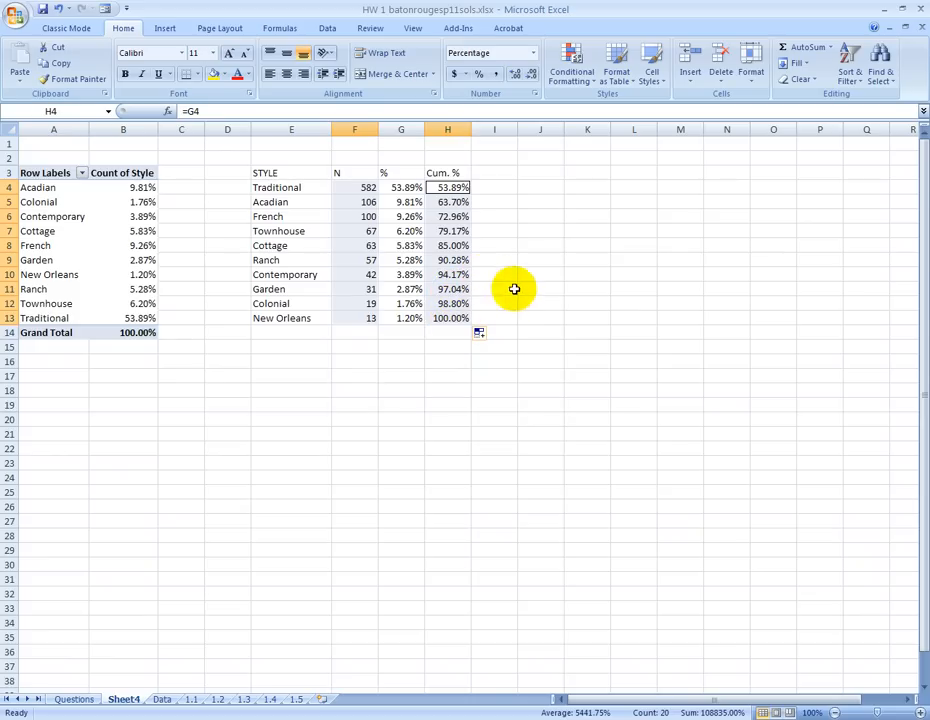